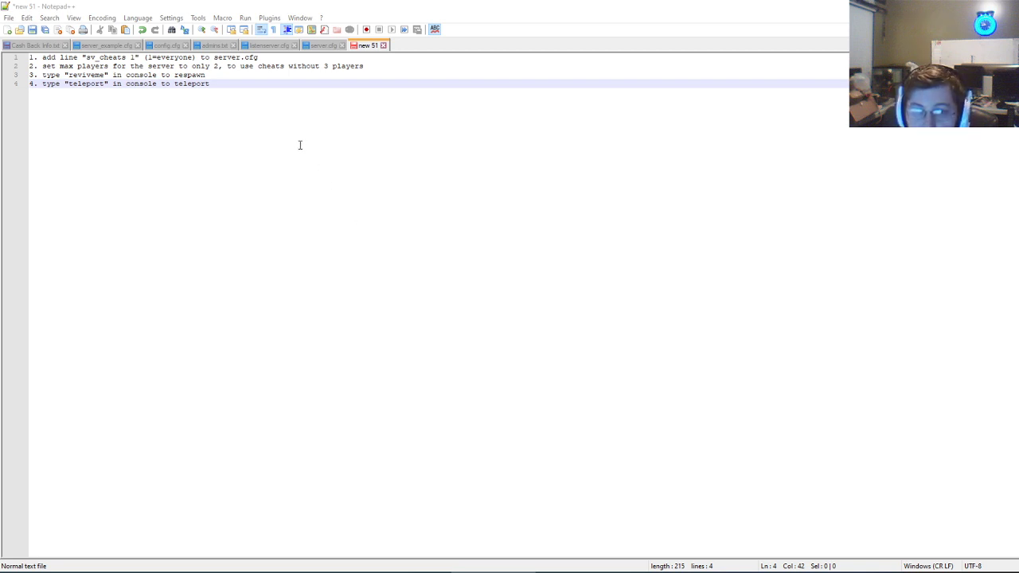
# Step: Select and deselect the notes text, bring the notes in front of the game, and open the Win+X menu
pyautogui.hotkey('ctrl', 'a')
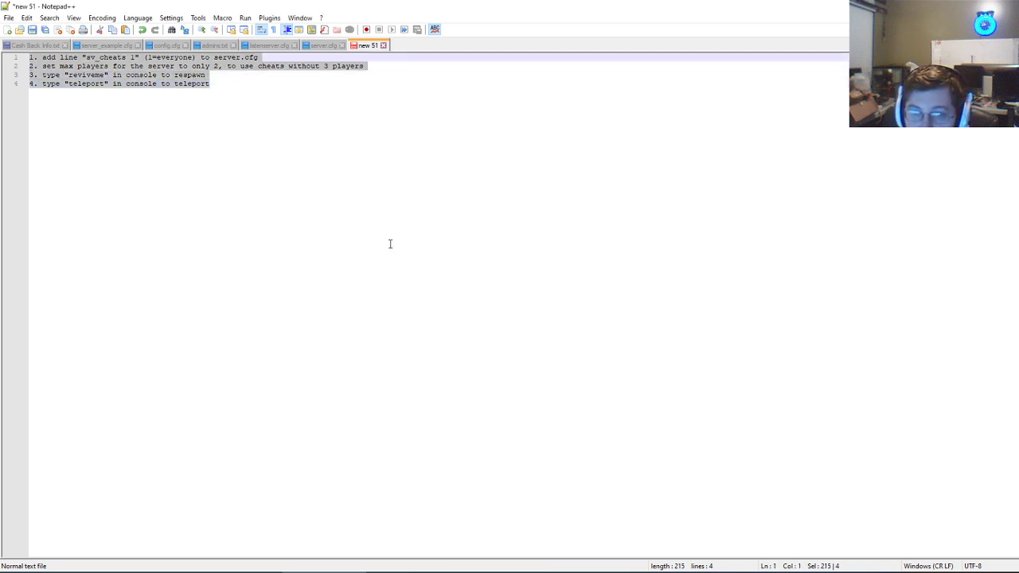
pyautogui.click(390, 226)
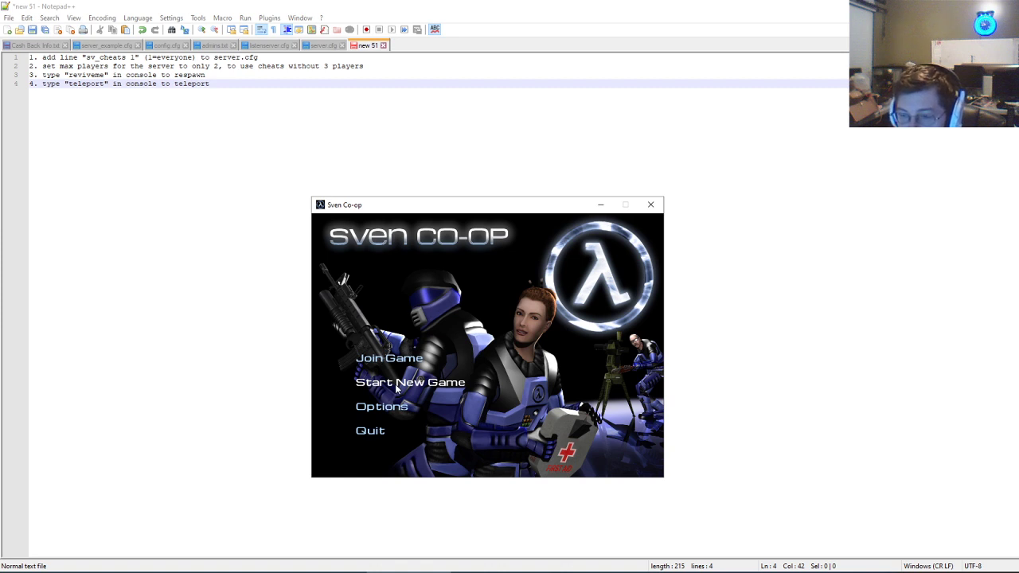
pyautogui.click(223, 151)
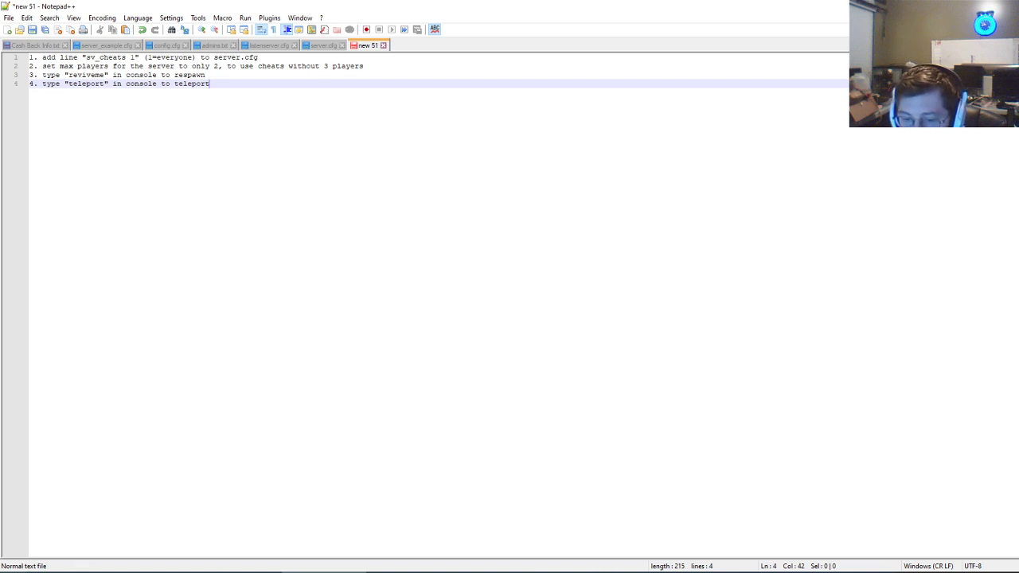
pyautogui.press('super+x')
# Step: Open File Explorer on the Slave (G:) drive and look through Program Files (x86) and Program Files
pyautogui.click(75, 501)
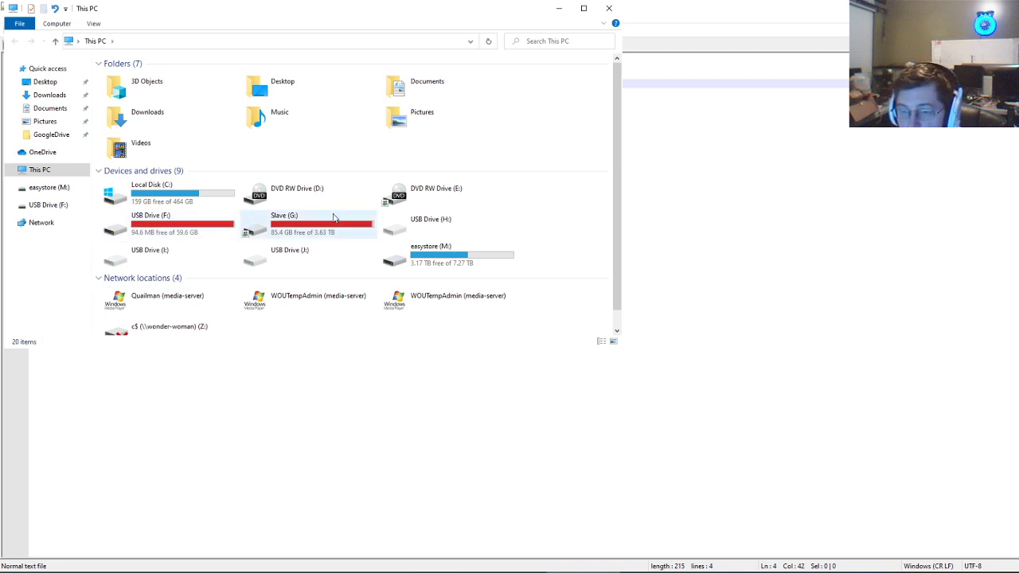
pyautogui.doubleClick(334, 217)
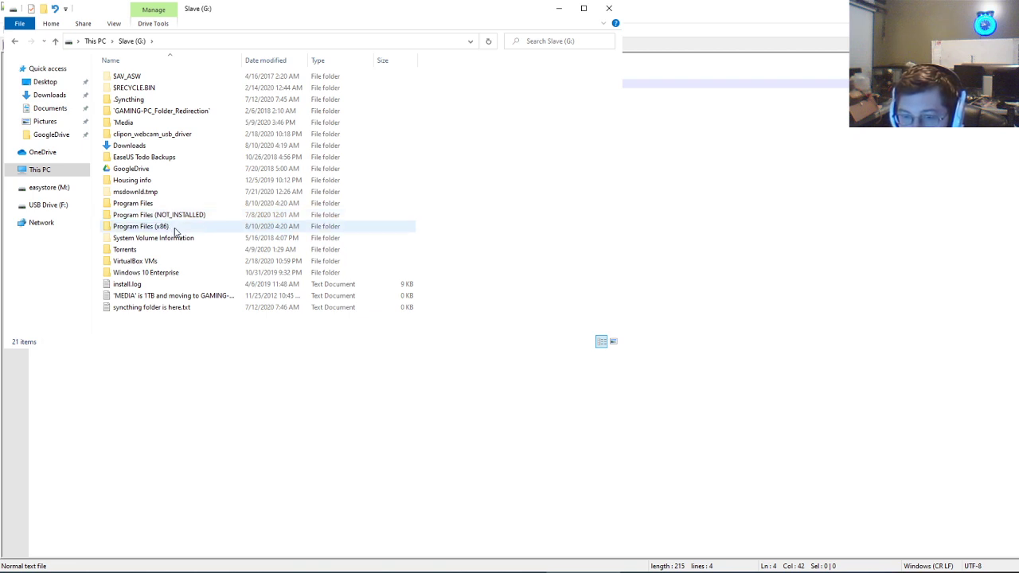
pyautogui.doubleClick(175, 229)
pyautogui.scroll(-20, 179, 236)
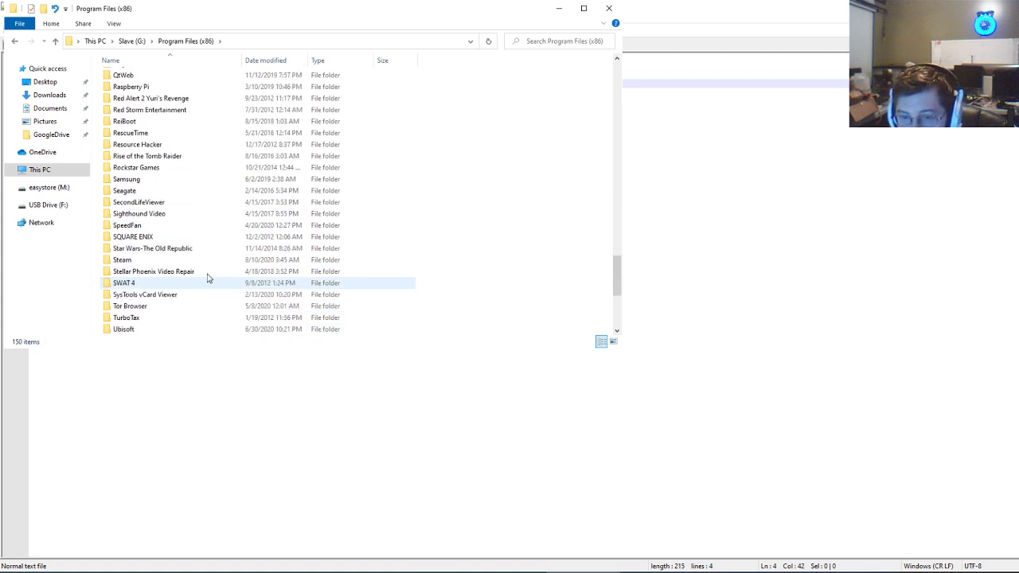
pyautogui.click(132, 41)
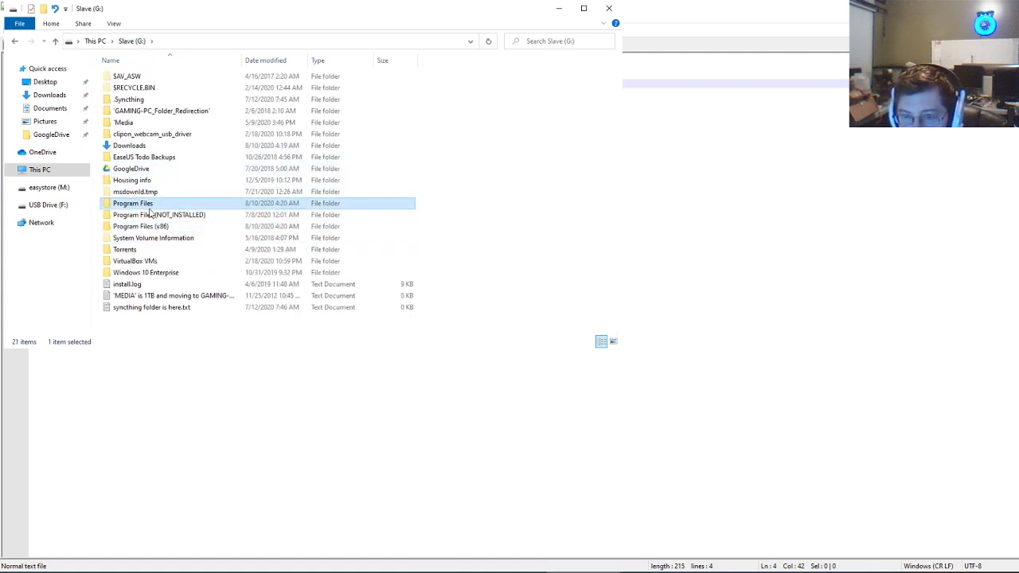
pyautogui.doubleClick(145, 202)
pyautogui.scroll(-7, 211, 294)
pyautogui.scroll(-4, 212, 295)
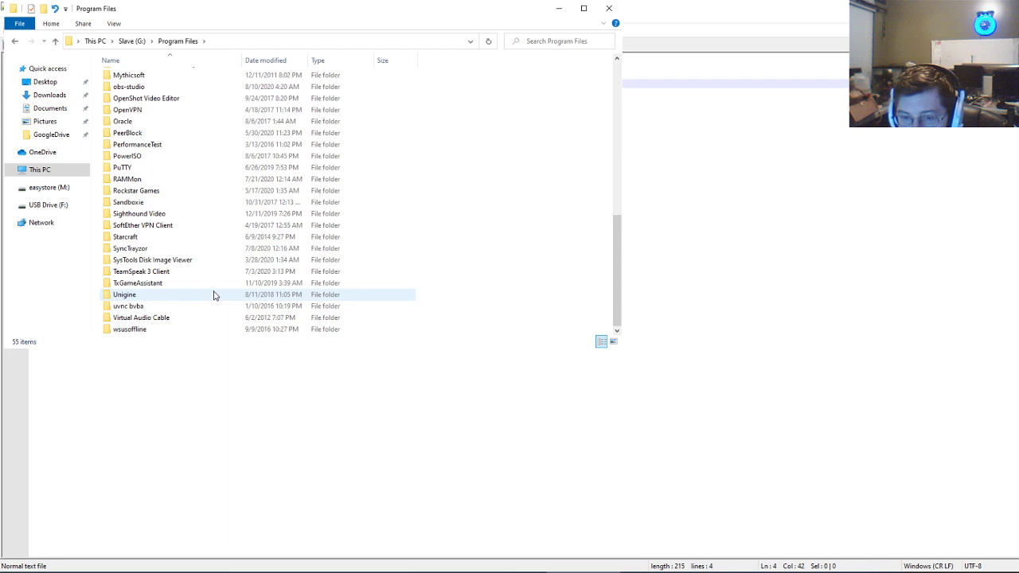
pyautogui.click(132, 40)
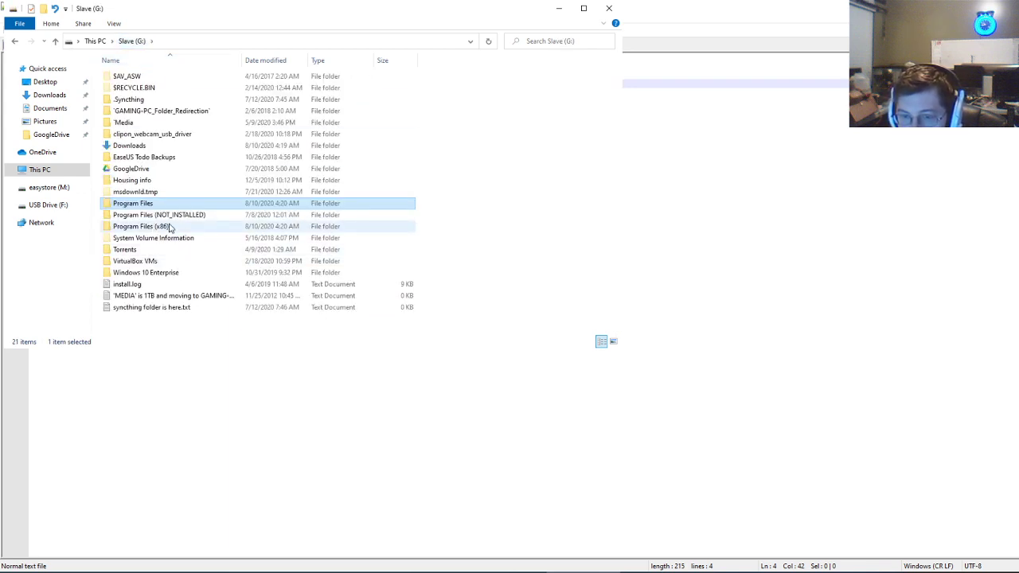
# Step: Go into Program Files (x86) on Slave (G:) and open the Steam folder
pyautogui.doubleClick(170, 228)
pyautogui.scroll(-20, 199, 285)
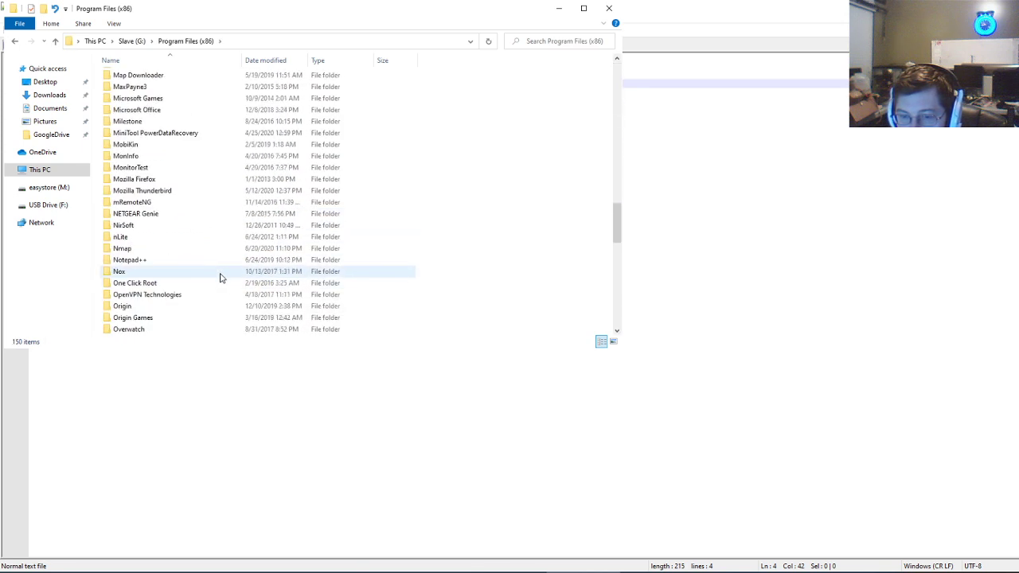
pyautogui.scroll(-9, 221, 277)
pyautogui.scroll(-2, 224, 276)
pyautogui.doubleClick(159, 261)
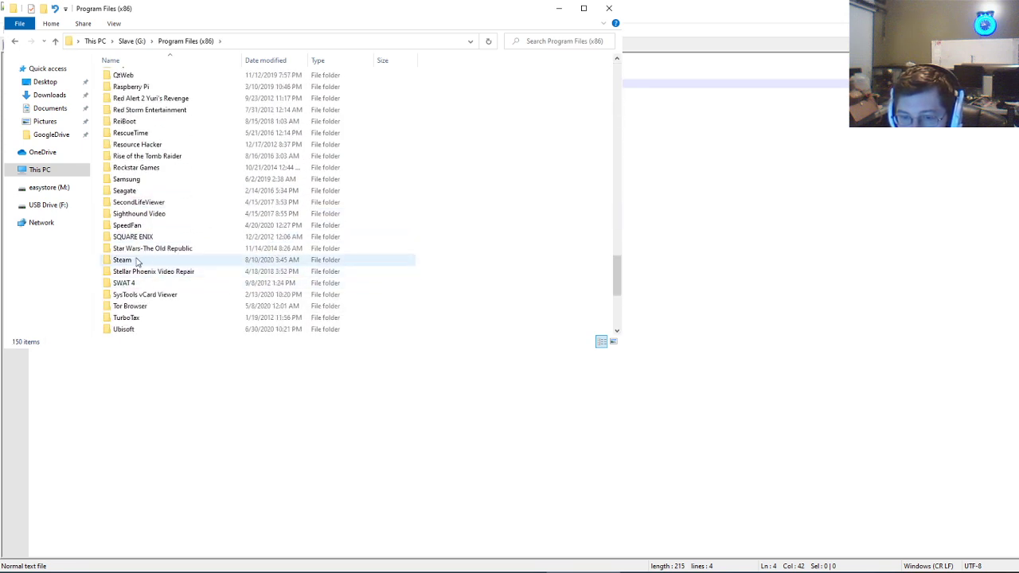
pyautogui.scroll(-5, 191, 263)
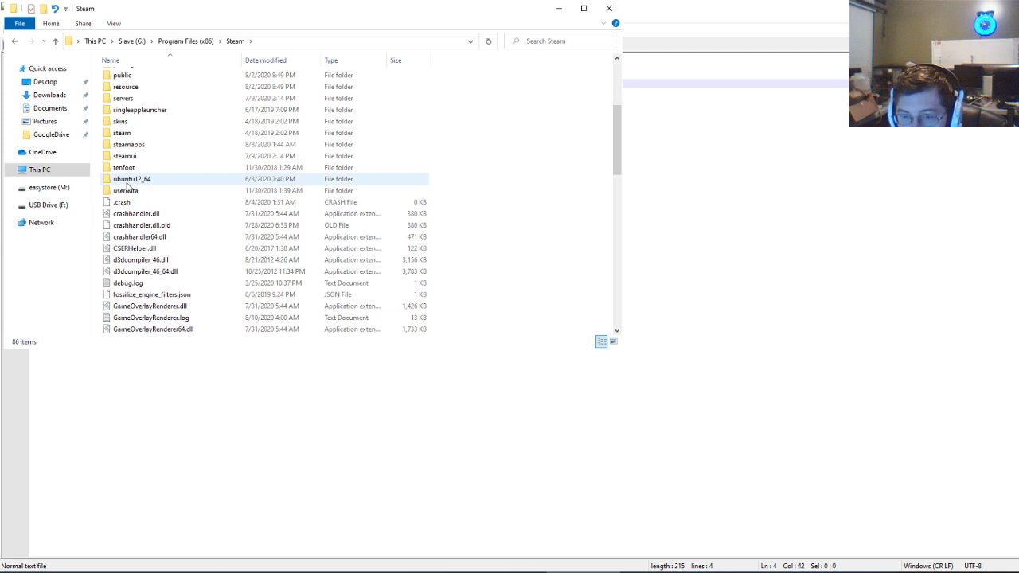
pyautogui.scroll(5, 147, 147)
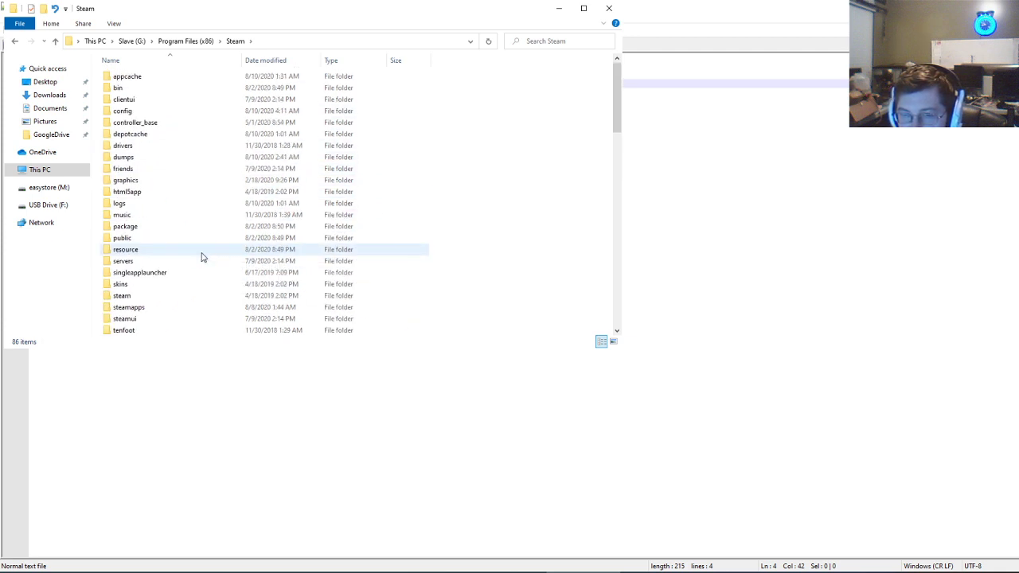
# Step: Navigate through steamapps and common into the Sven Co-op game folder
pyautogui.doubleClick(149, 309)
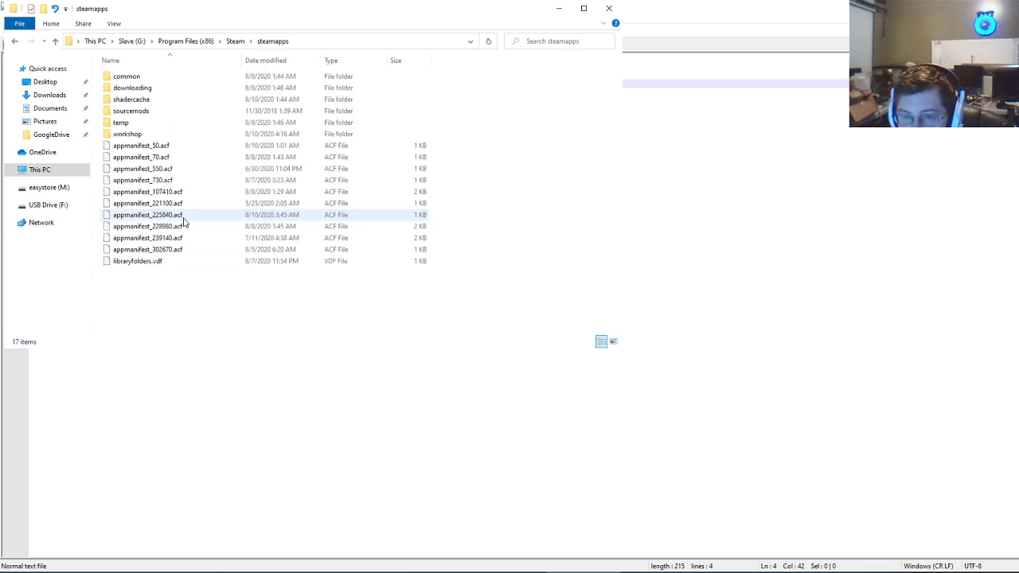
pyautogui.doubleClick(137, 77)
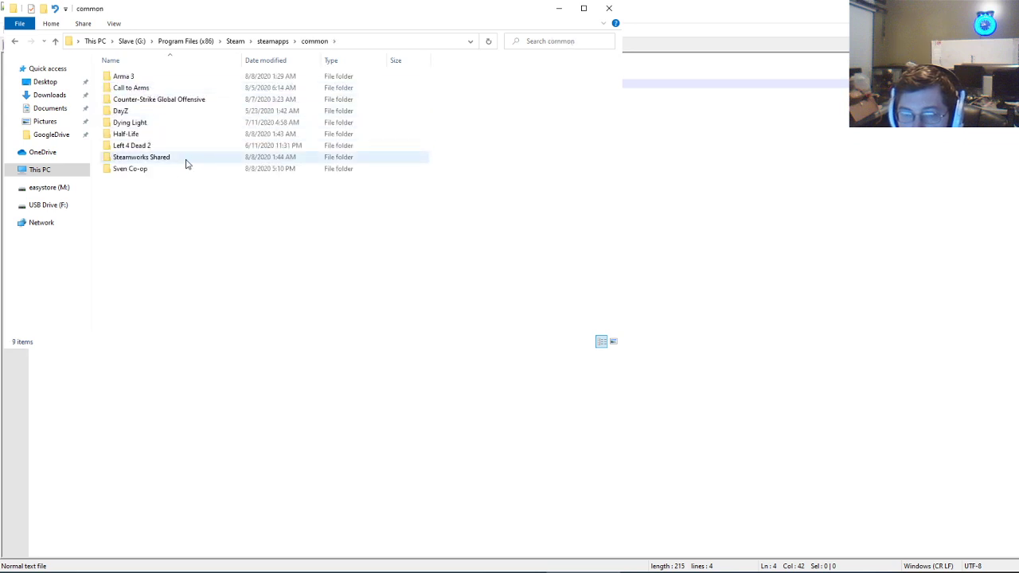
pyautogui.click(153, 172)
pyautogui.doubleClick(153, 172)
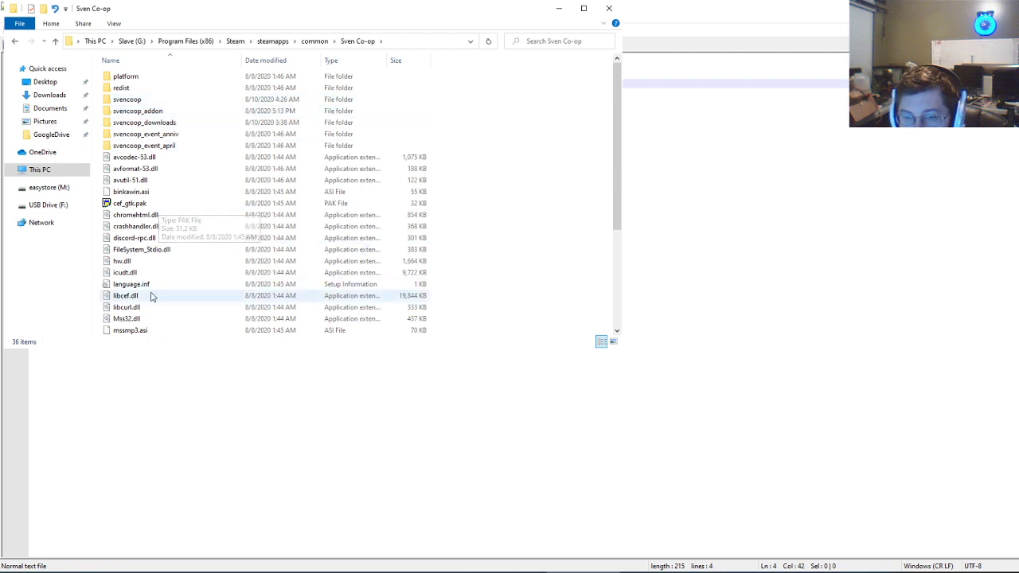
pyautogui.scroll(-5, 151, 295)
pyautogui.click(120, 251)
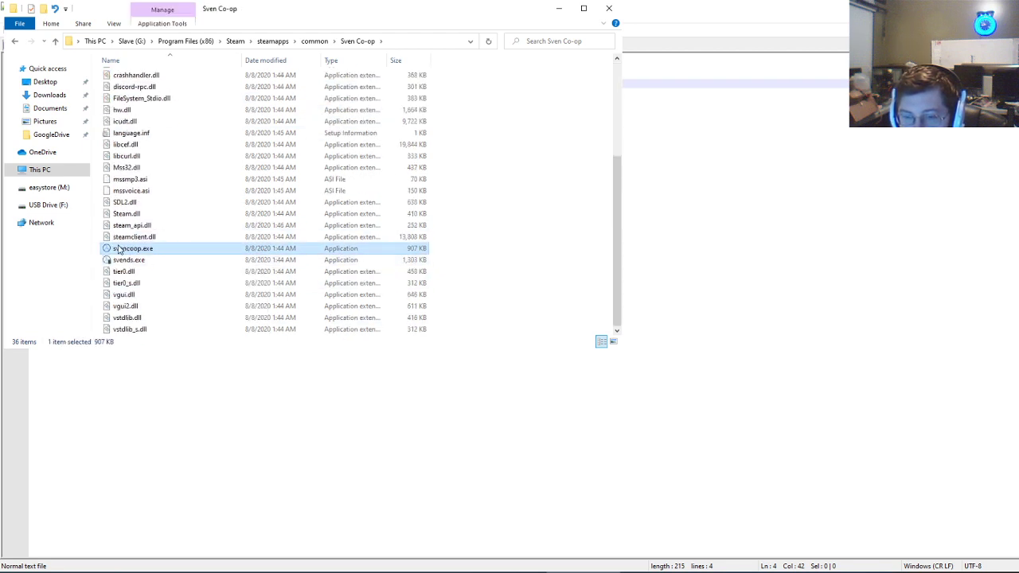
pyautogui.scroll(5, 171, 257)
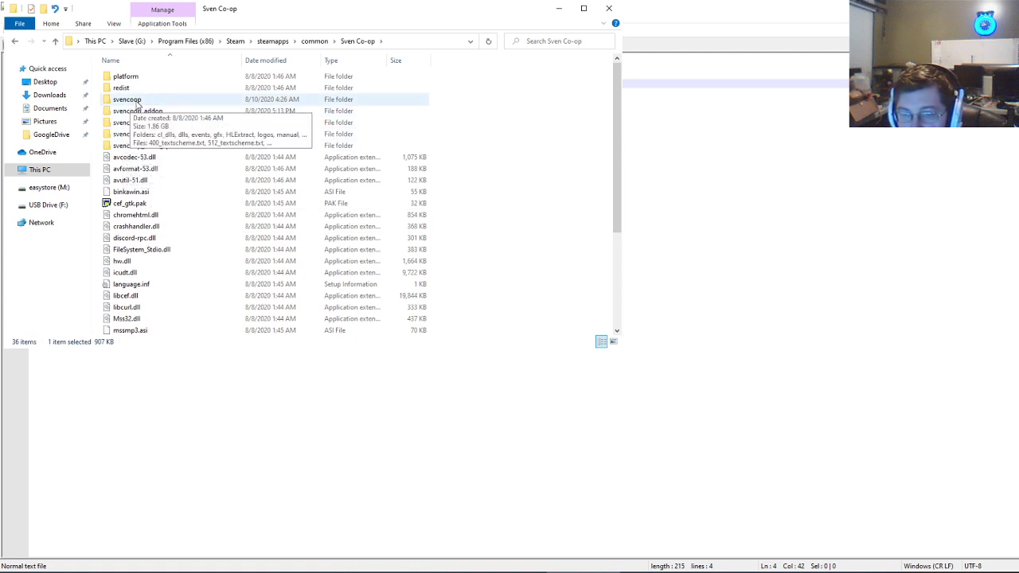
# Step: Open the svencoop data folder, move the Explorer window aside, and select server.cfg
pyautogui.doubleClick(137, 102)
pyautogui.scroll(-10, 211, 248)
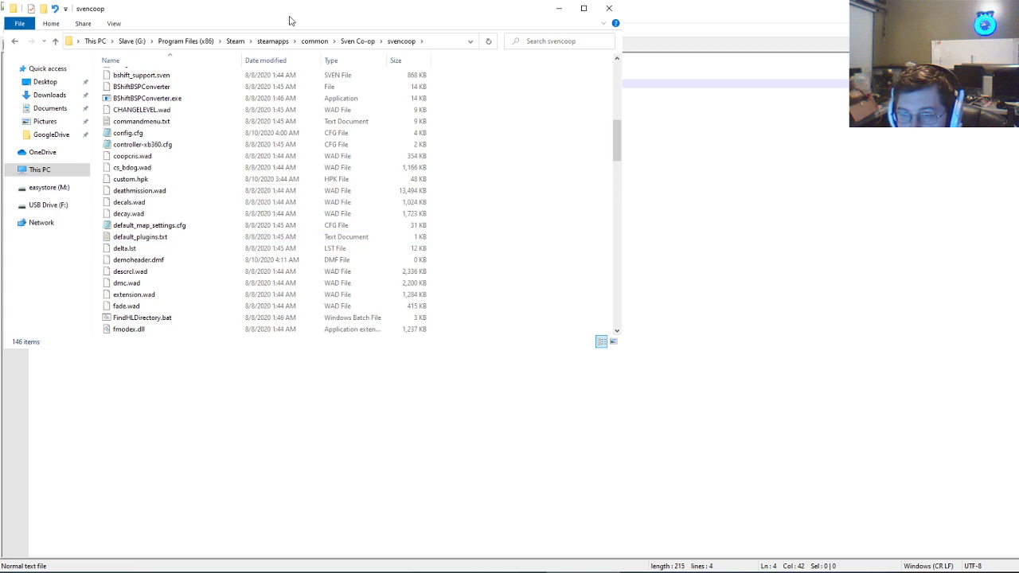
pyautogui.moveTo(291, 18); pyautogui.dragTo(598, 119)
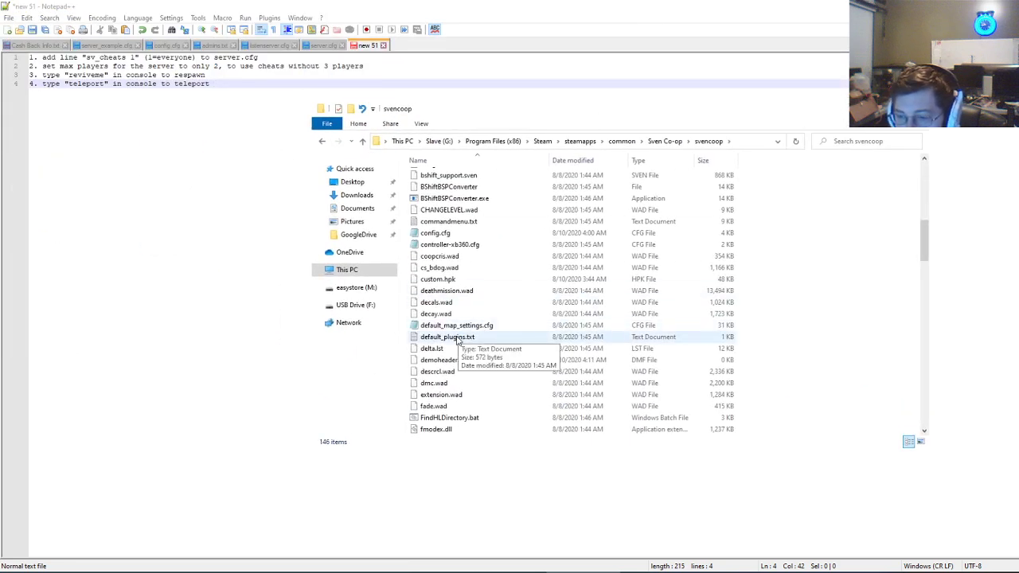
pyautogui.scroll(-4, 506, 385)
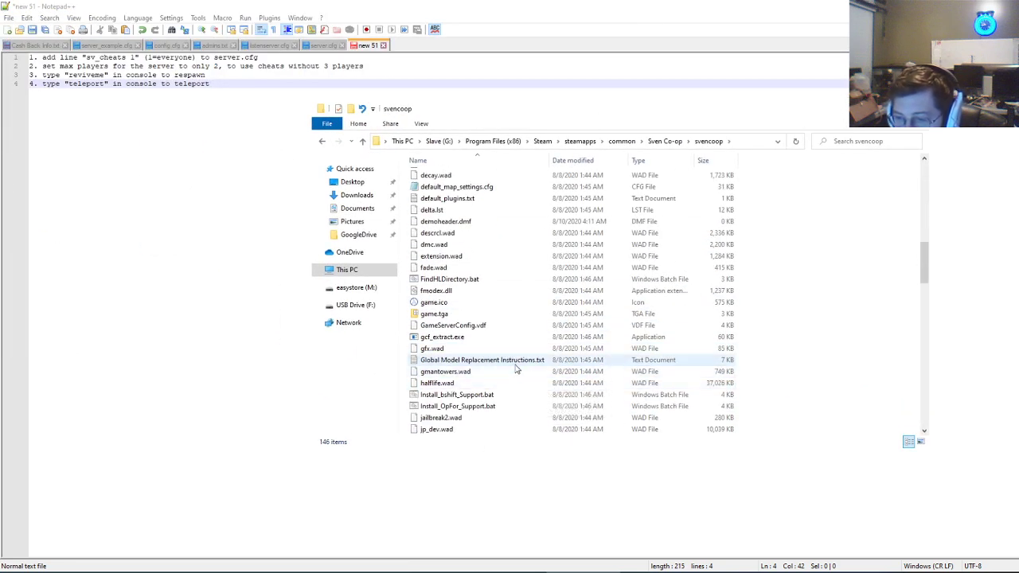
pyautogui.scroll(-10, 510, 371)
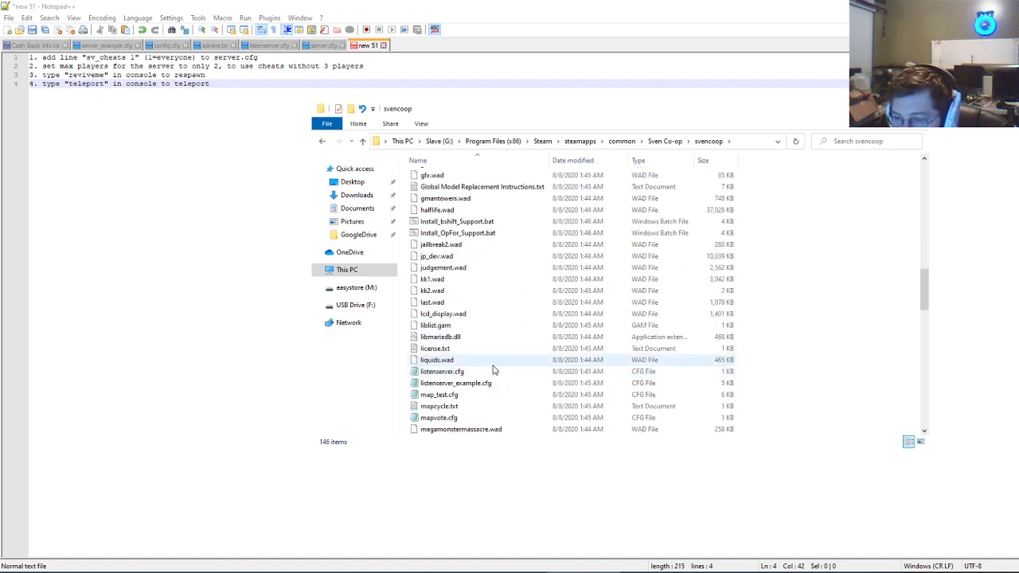
pyautogui.scroll(-7, 492, 372)
pyautogui.click(491, 372)
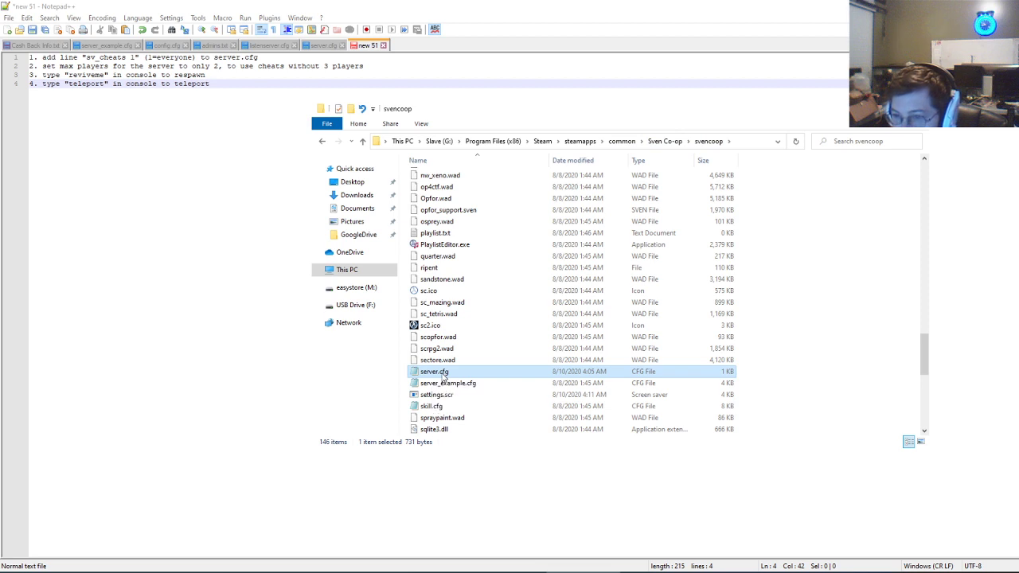
# Step: Open server.cfg in Notepad++, confirm line 25 reads sv_cheats 1, and switch back to Explorer
pyautogui.doubleClick(443, 372)
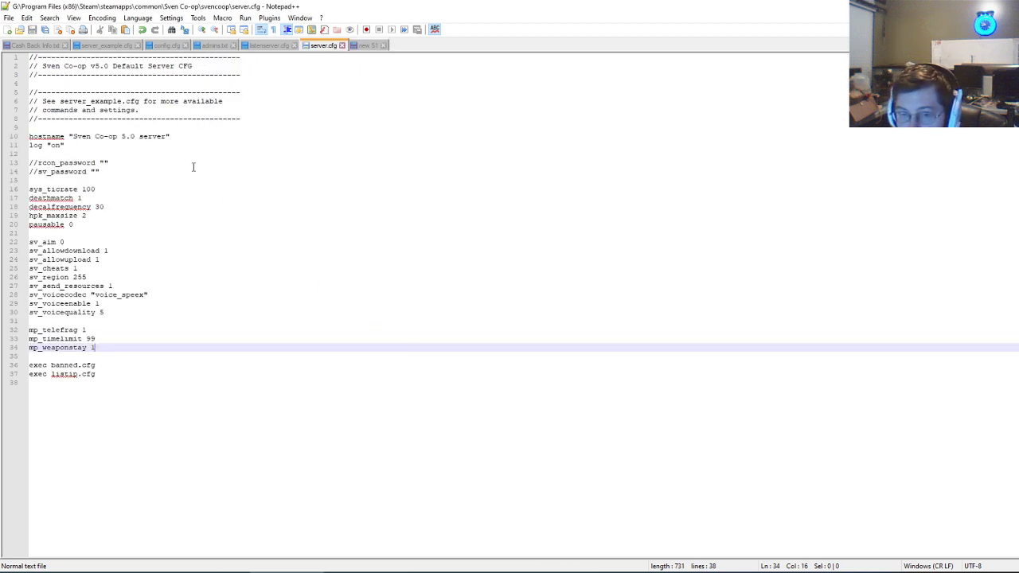
pyautogui.click(95, 269)
pyautogui.moveTo(76, 270); pyautogui.dragTo(24, 269)
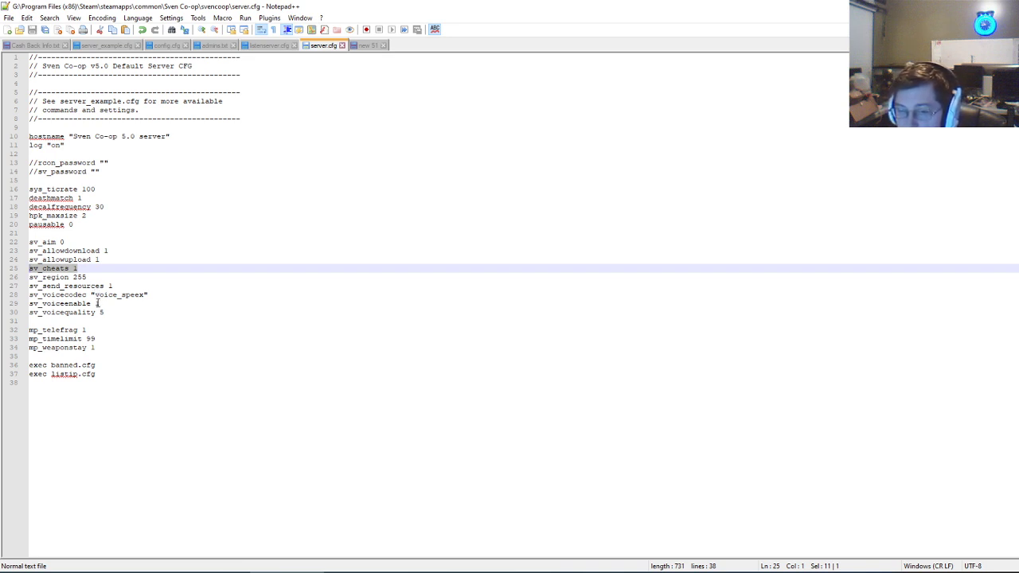
pyautogui.click(88, 269)
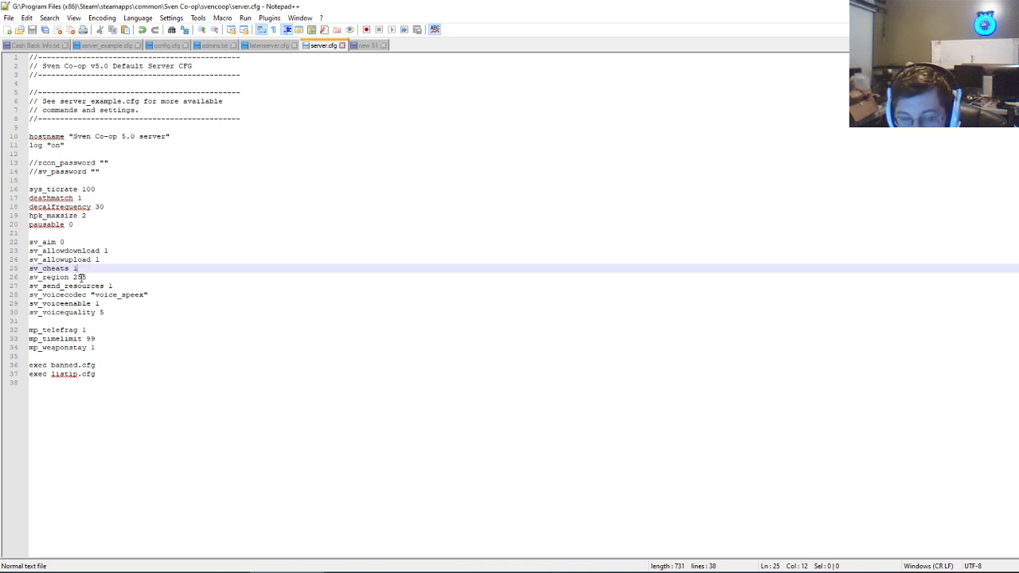
pyautogui.hotkey('alt', 'Tab')
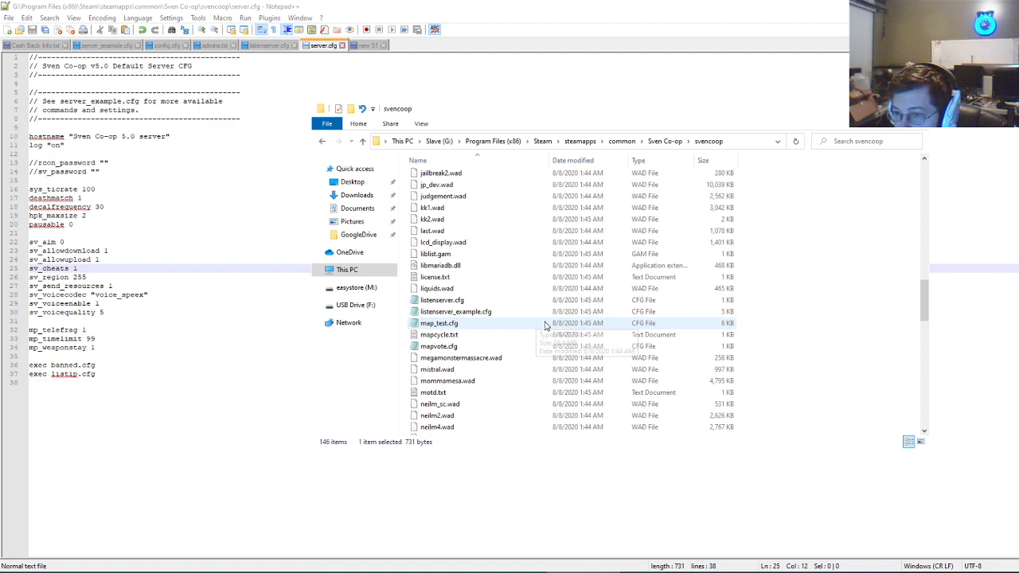
pyautogui.scroll(5, 538, 341)
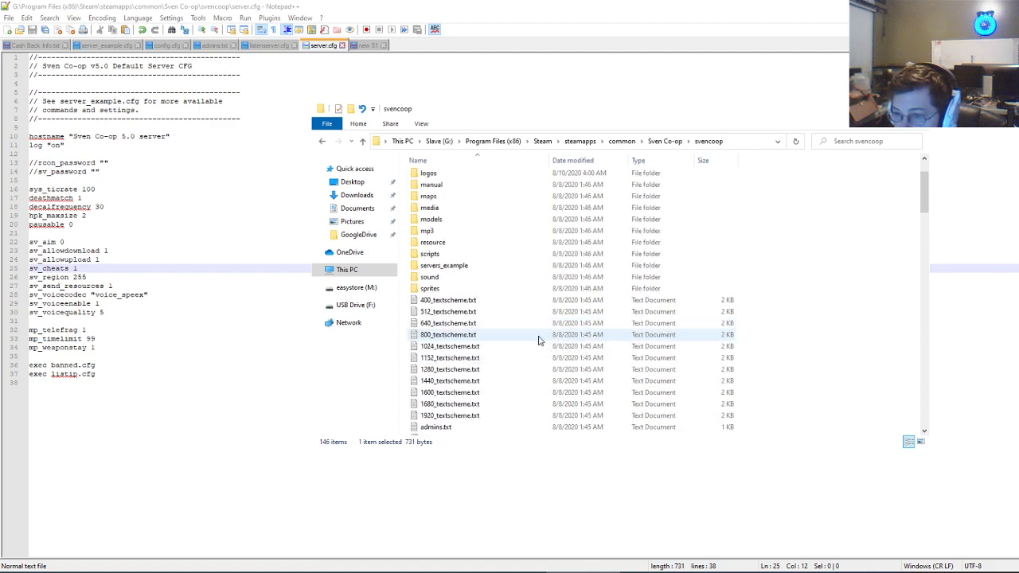
# Step: Open admins.txt from the svencoop folder in Notepad++ and place the cursor on its last line, 18
pyautogui.scroll(-3, 538, 341)
pyautogui.click(442, 326)
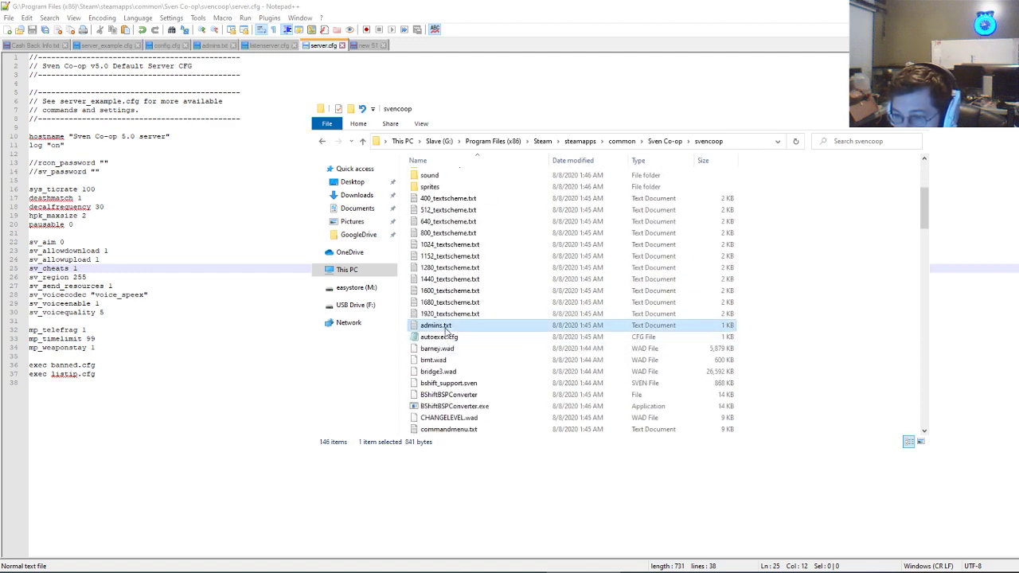
pyautogui.doubleClick(440, 328)
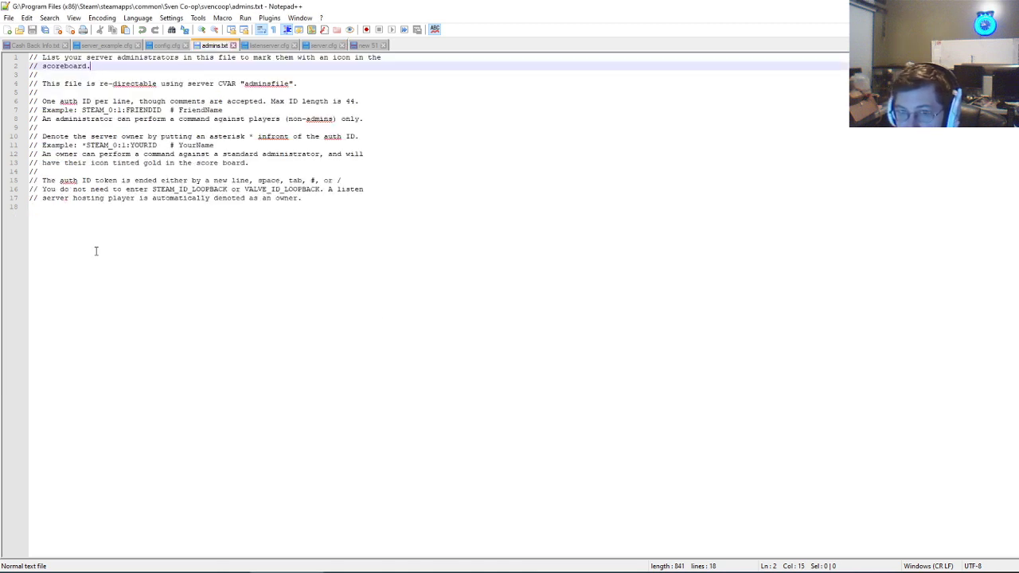
pyautogui.click(96, 250)
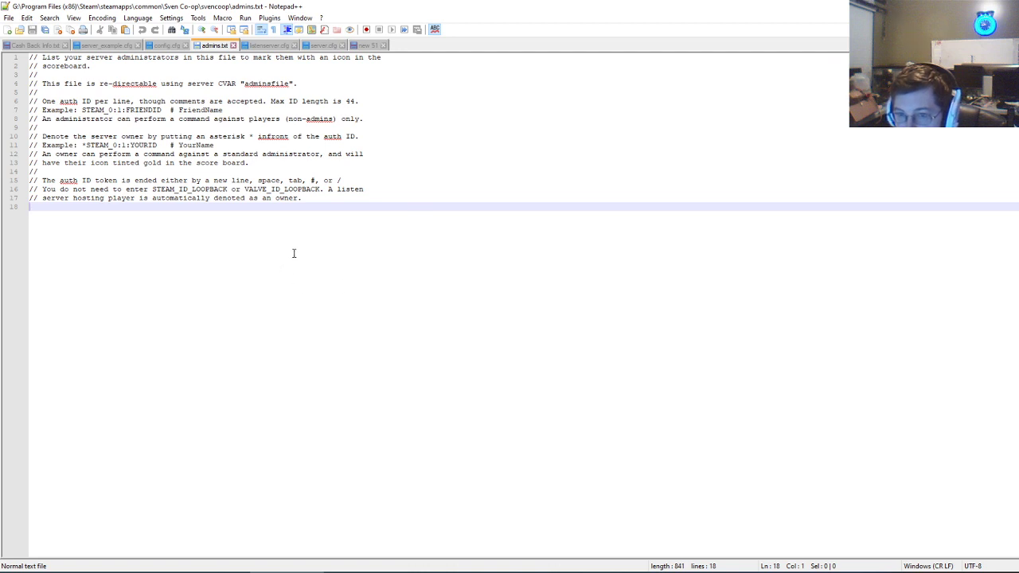
# Step: Close the admins.txt tab and highlight sv_cheats 1 on line 25 of server.cfg
pyautogui.moveTo(82, 110); pyautogui.dragTo(228, 101)
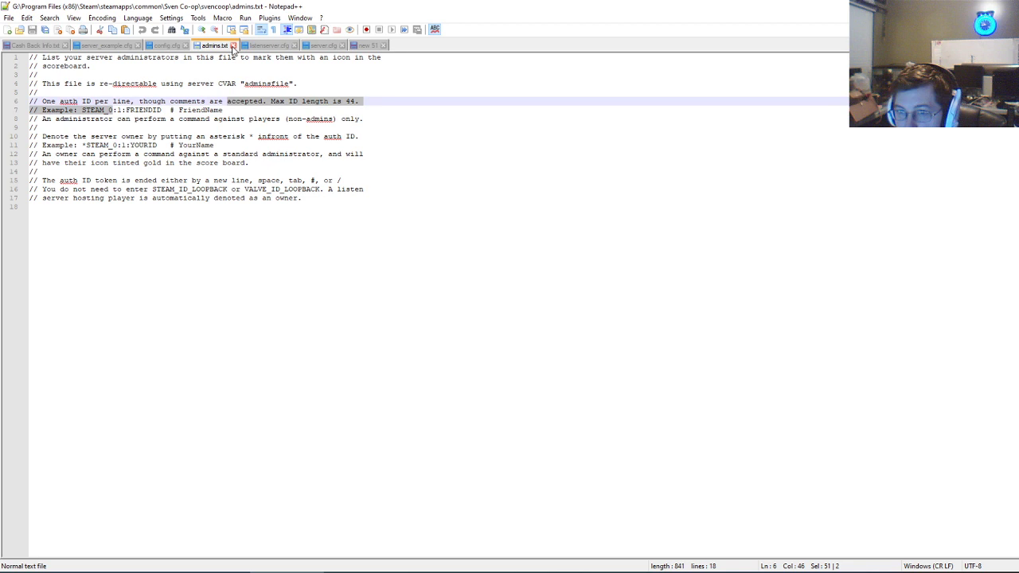
pyautogui.click(233, 45)
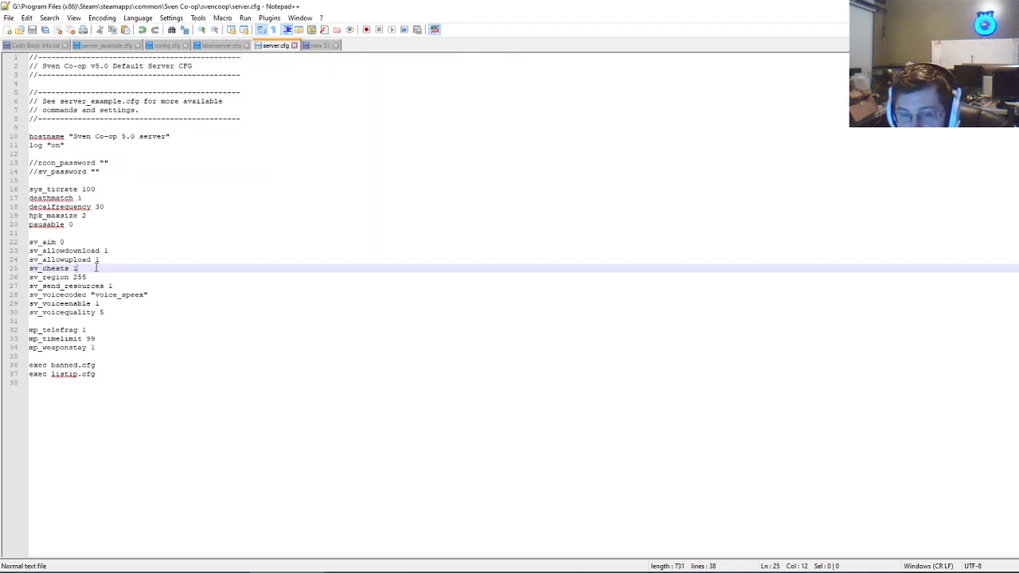
pyautogui.moveTo(97, 268); pyautogui.dragTo(26, 269)
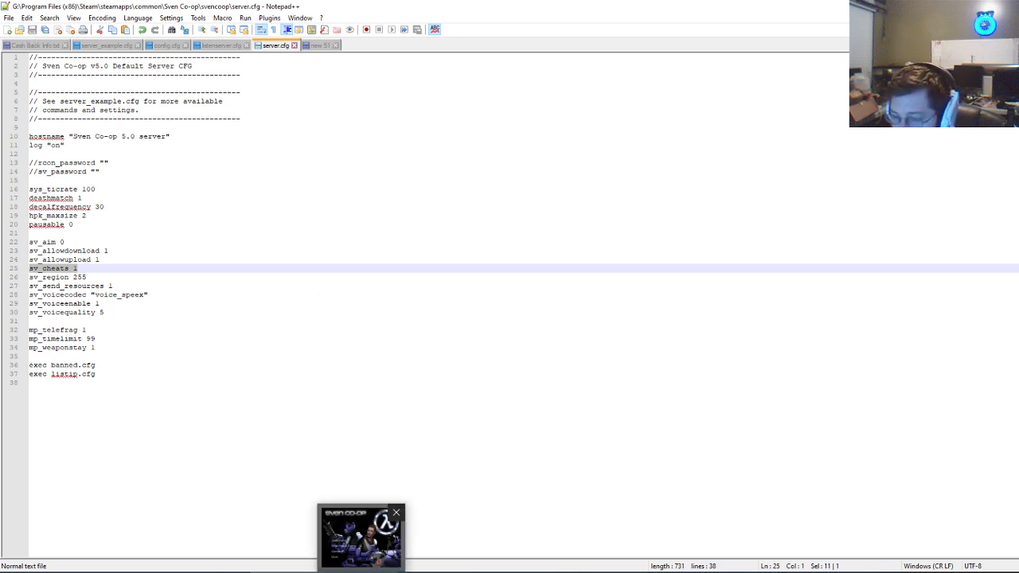
# Step: Switch to Sven Co-op, start a new game, and pick -sp_campaign_portal as the map
pyautogui.click(362, 572)
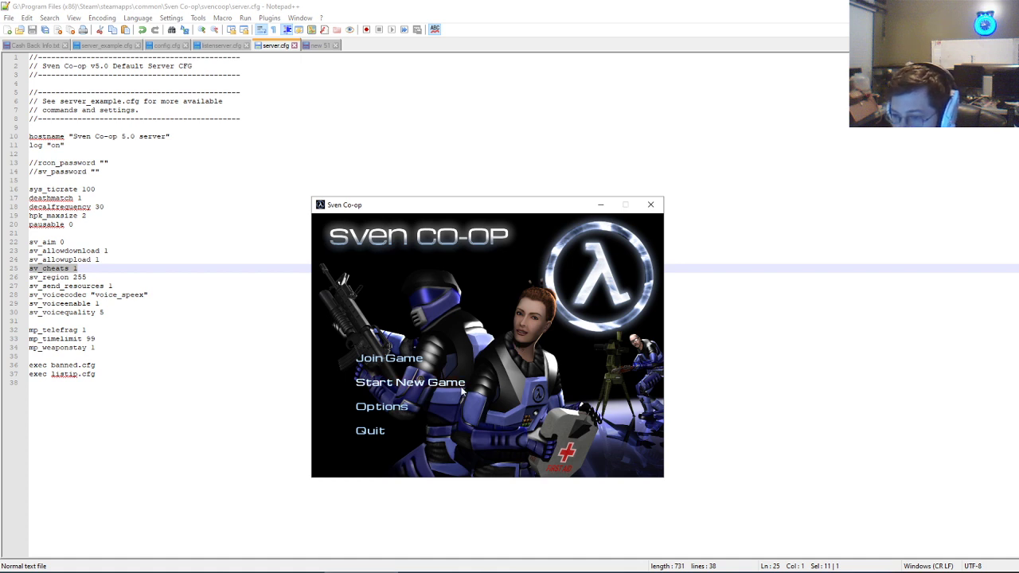
pyautogui.click(422, 386)
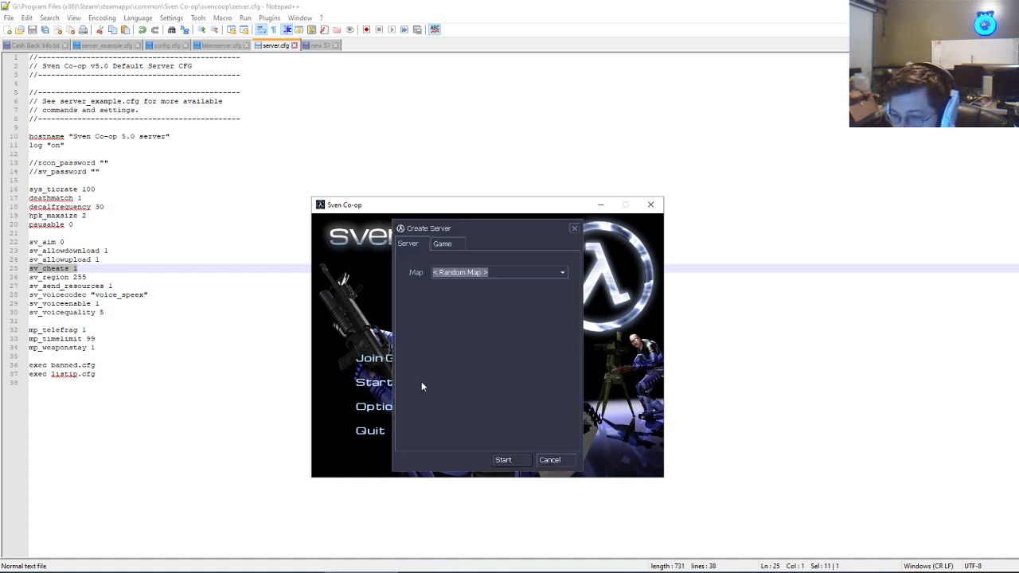
pyautogui.click(562, 273)
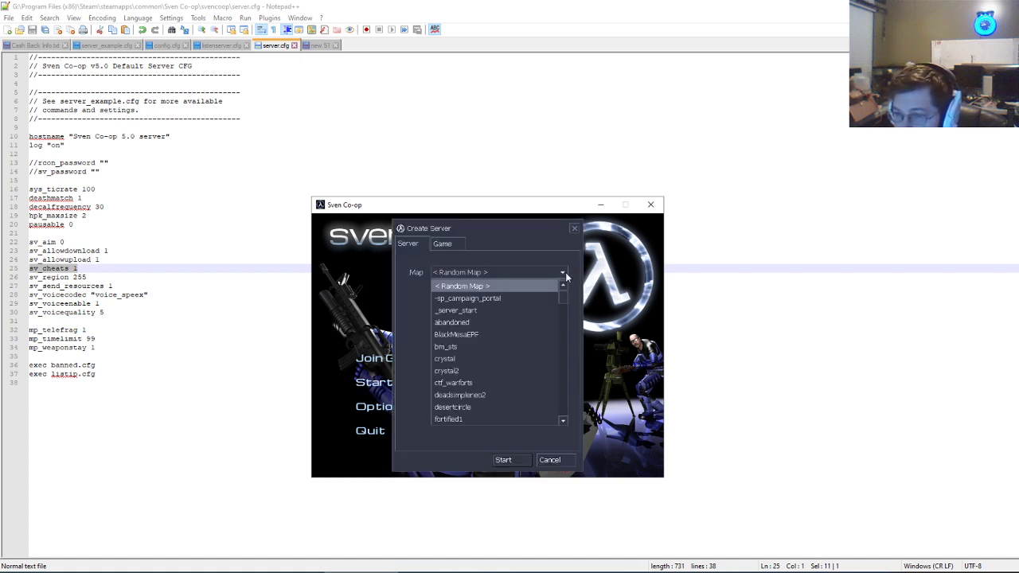
pyautogui.click(496, 297)
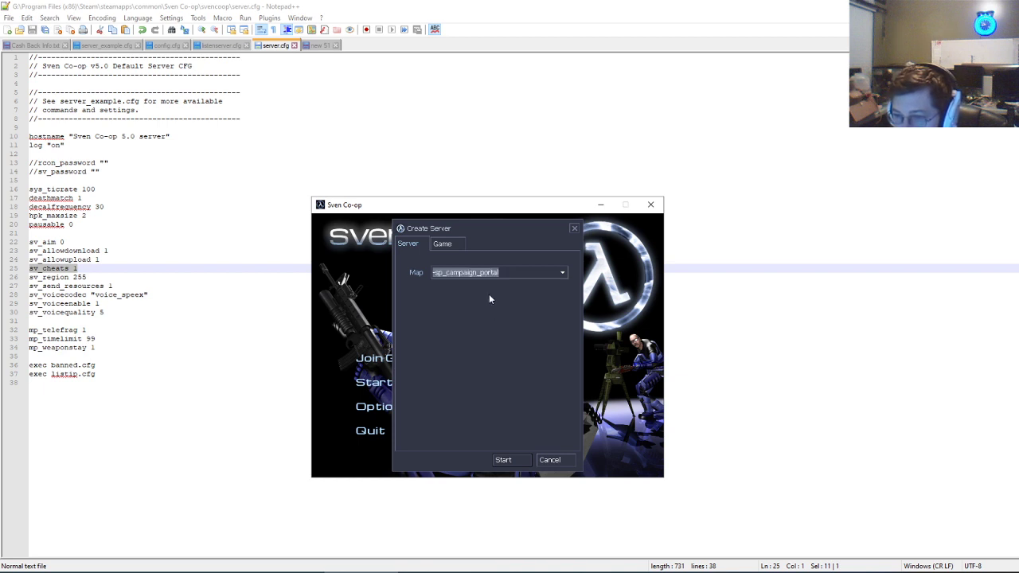
# Step: In the Game settings, set difficulty to 3: Realistic and confirm max players is 2
pyautogui.click(443, 245)
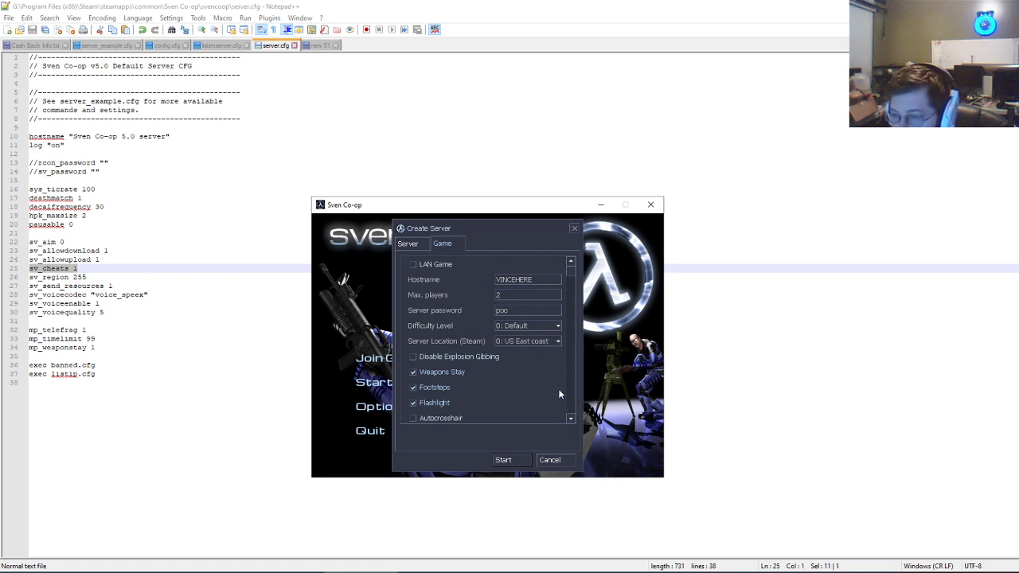
pyautogui.click(529, 325)
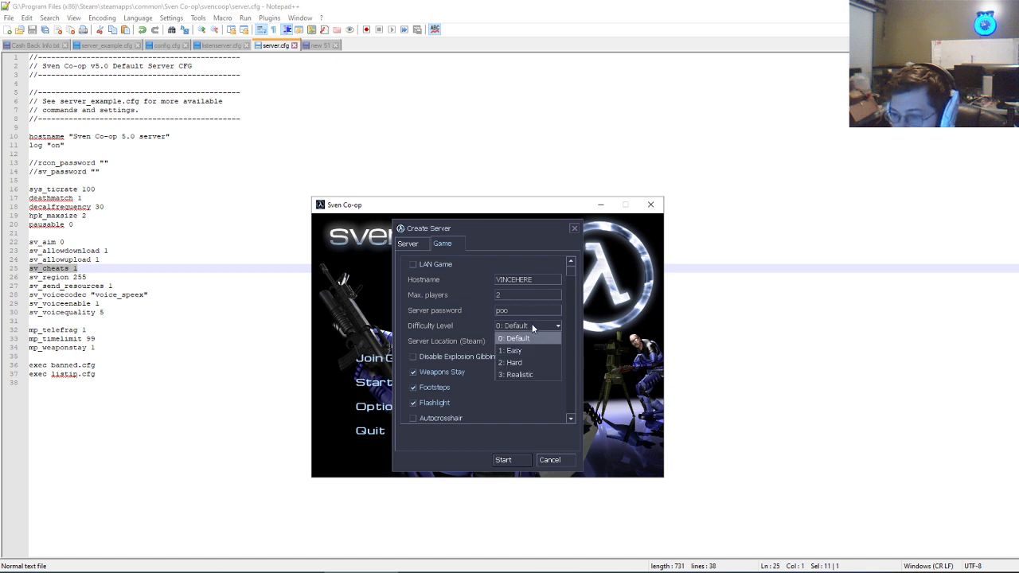
pyautogui.click(518, 375)
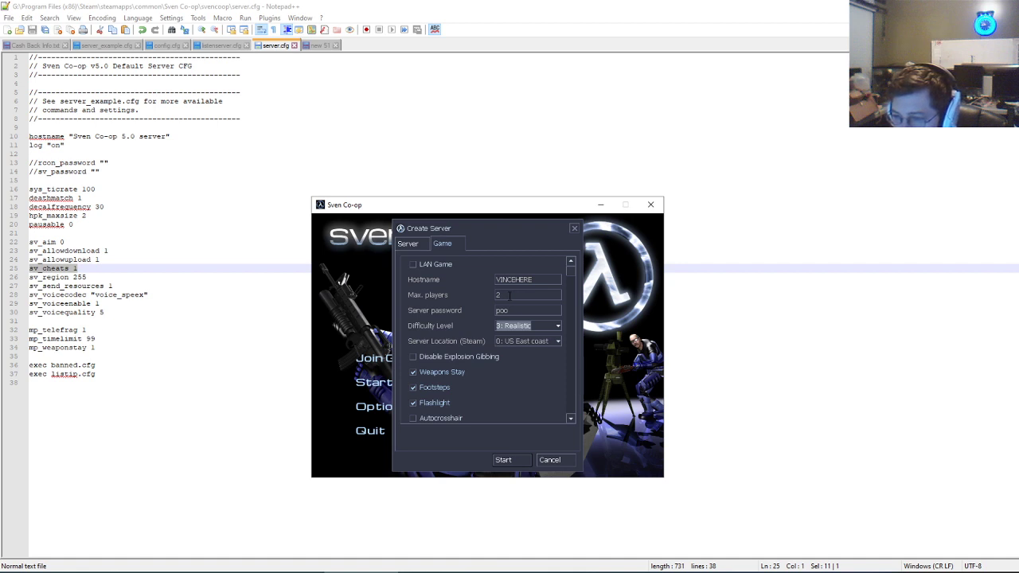
pyautogui.click(510, 294)
pyautogui.doubleClick(509, 295)
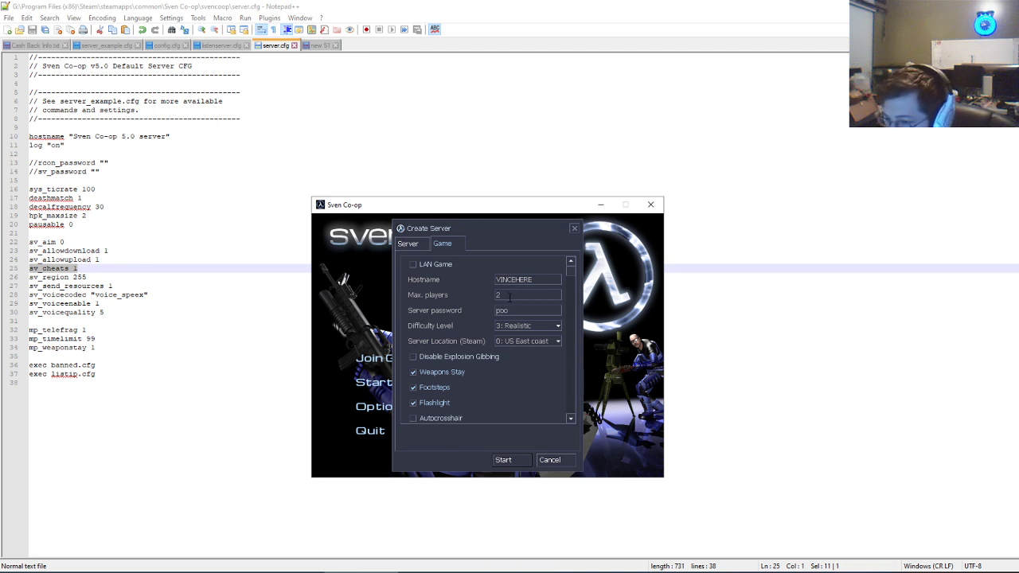
# Step: Start the server, dismiss the MOTD and mission briefing, walk forward, and open the console
pyautogui.click(509, 460)
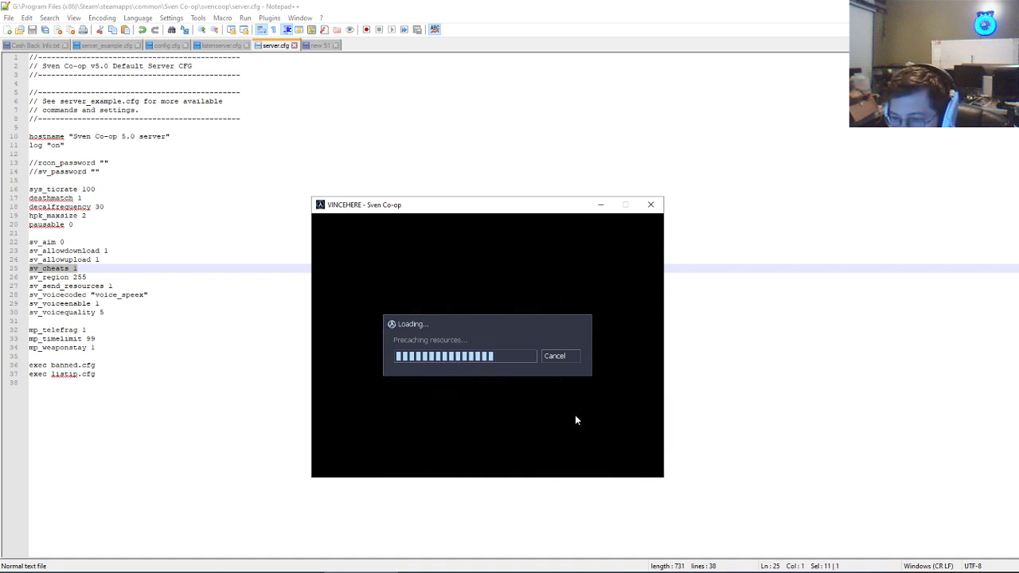
pyautogui.click(439, 419)
pyautogui.click(436, 411)
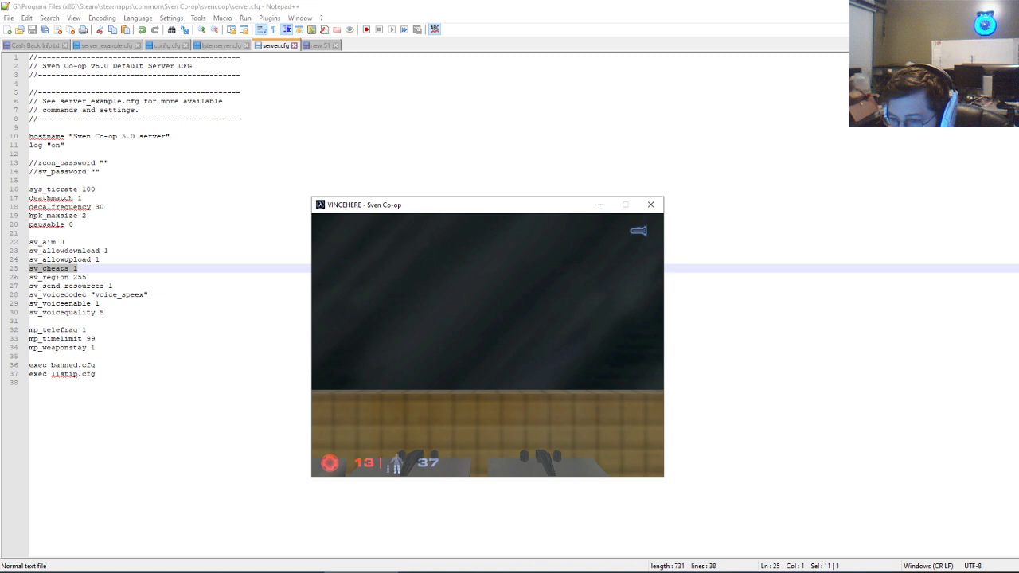
pyautogui.press('w')
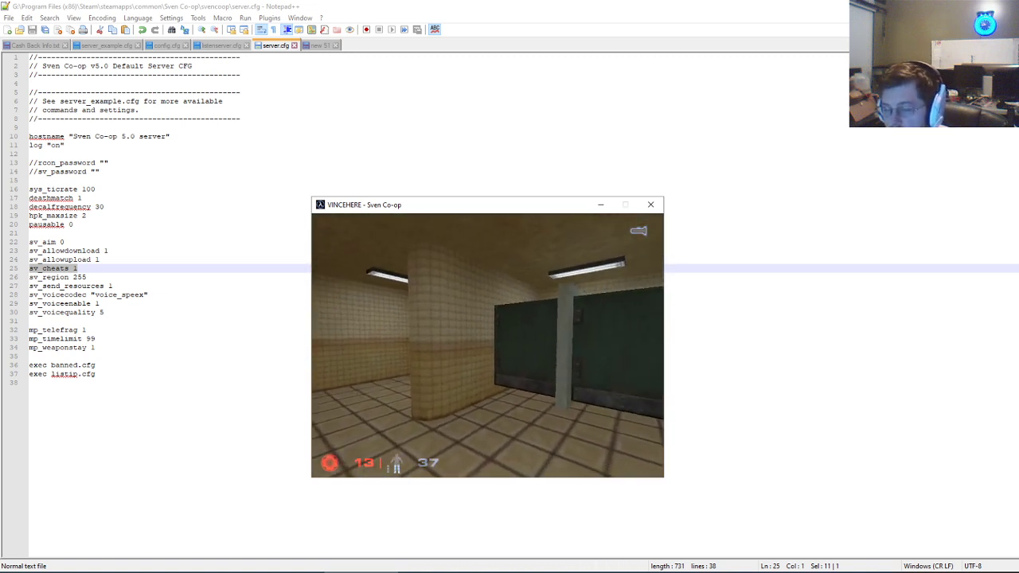
pyautogui.press('w')
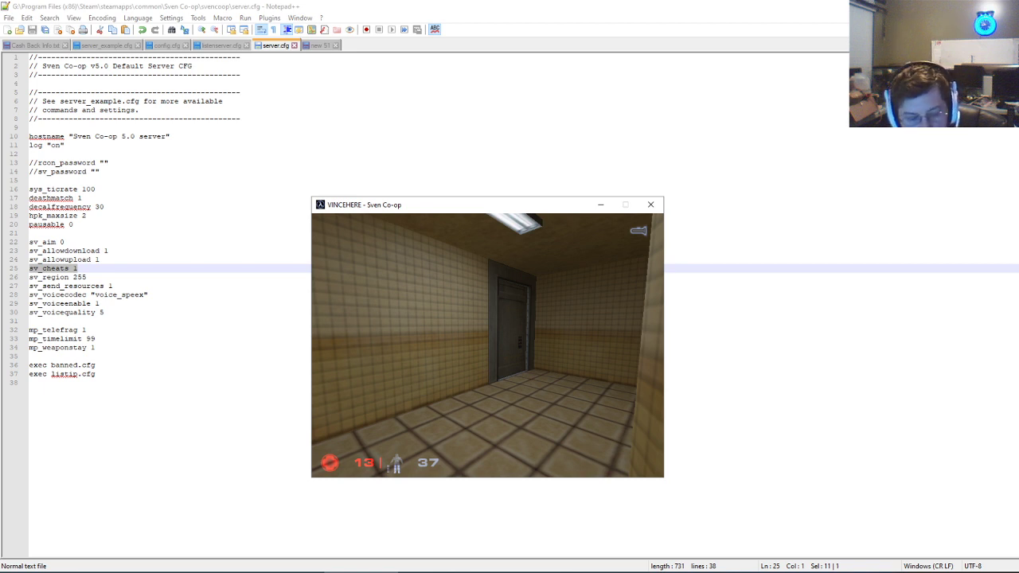
pyautogui.press('`')
pyautogui.press('`')
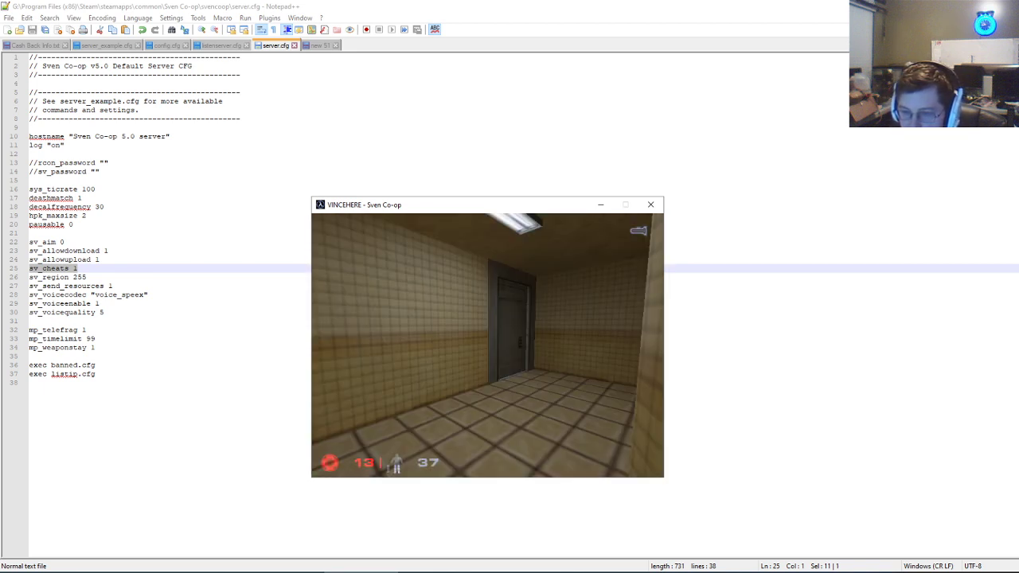
pyautogui.press('`')
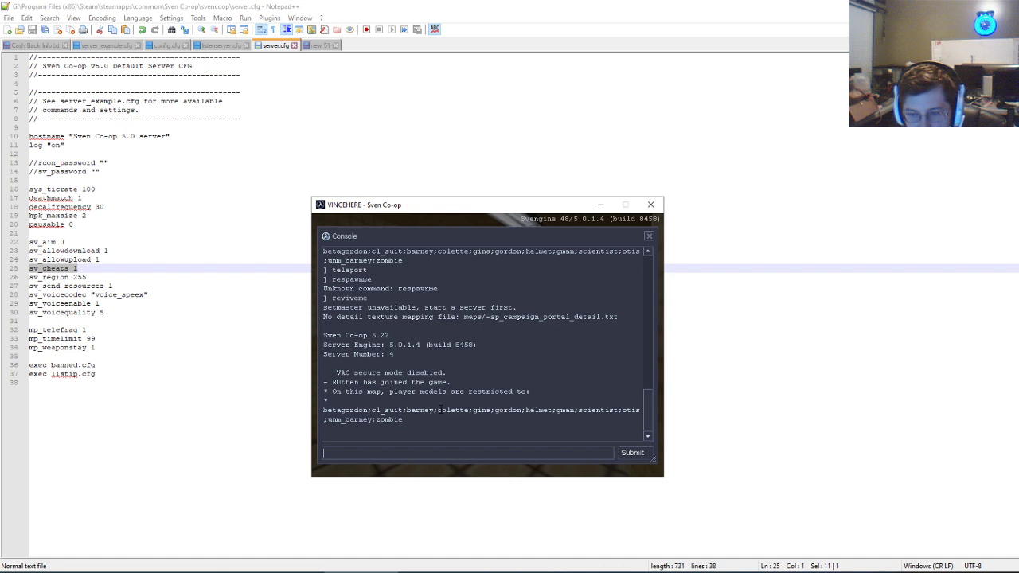
# Step: Enter reviveme in the console input line without submitting it
pyautogui.write('r')
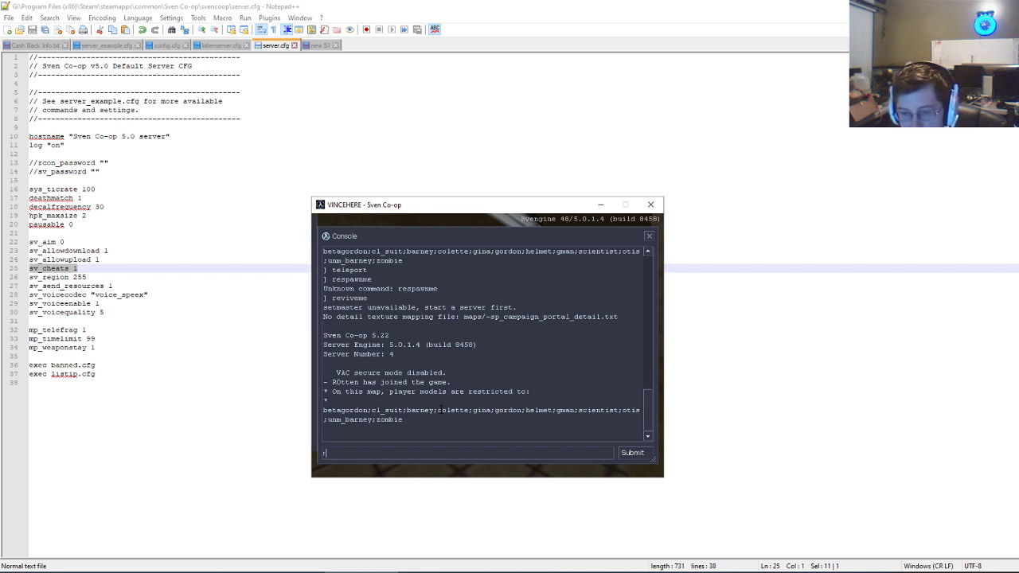
pyautogui.write('eviveme')
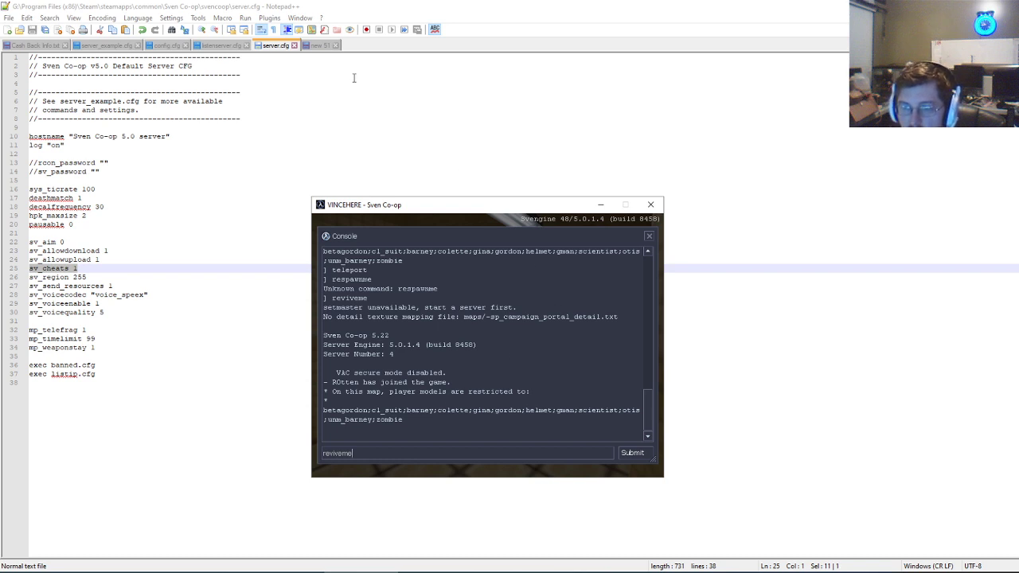
# Step: Highlight step 3 (reviveme) in the 'new 51' notes tab, then bring the Sven Co-op console forward
pyautogui.click(319, 45)
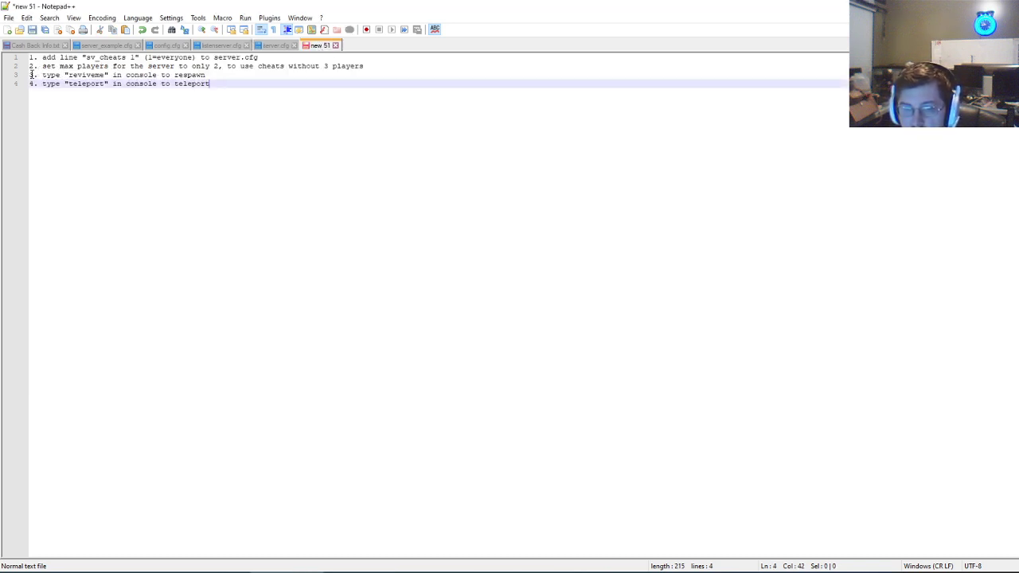
pyautogui.moveTo(31, 75); pyautogui.dragTo(208, 74)
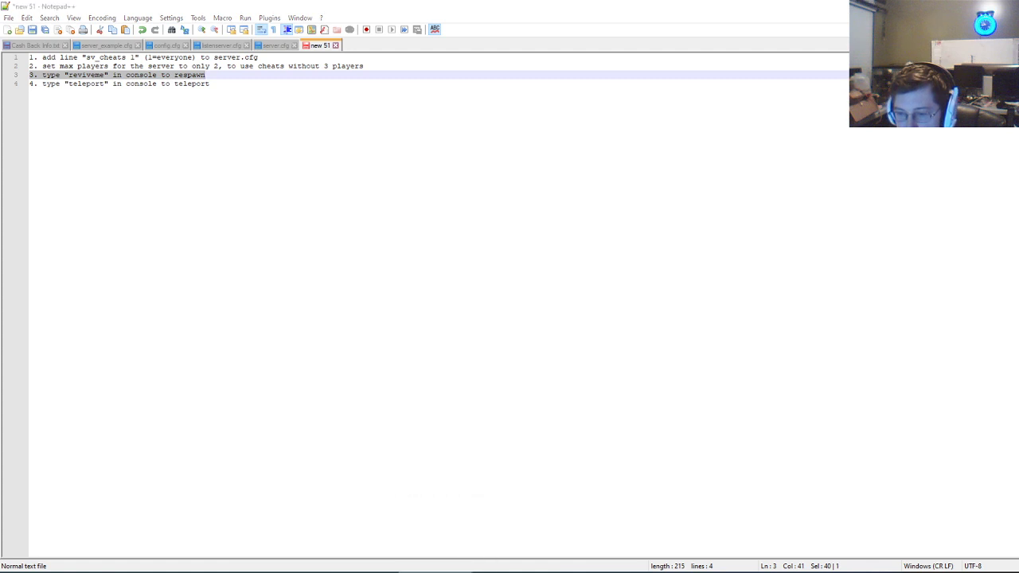
pyautogui.click(398, 571)
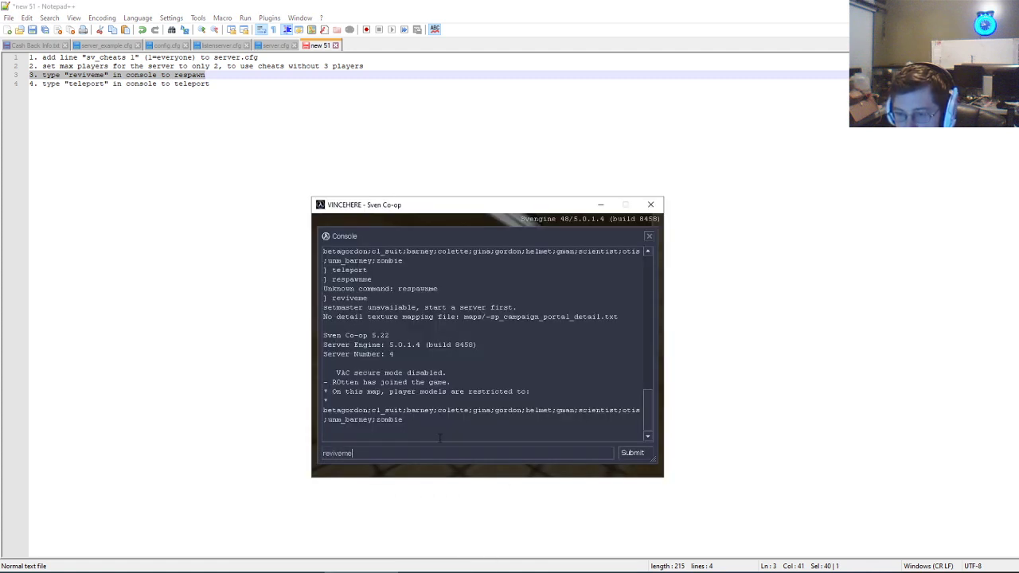
# Step: Submit reviveme in the console twice, getting 'Self revive N/A: Already alive'
pyautogui.click(408, 448)
pyautogui.write('reviveme')
pyautogui.press('Return')
pyautogui.press('`')
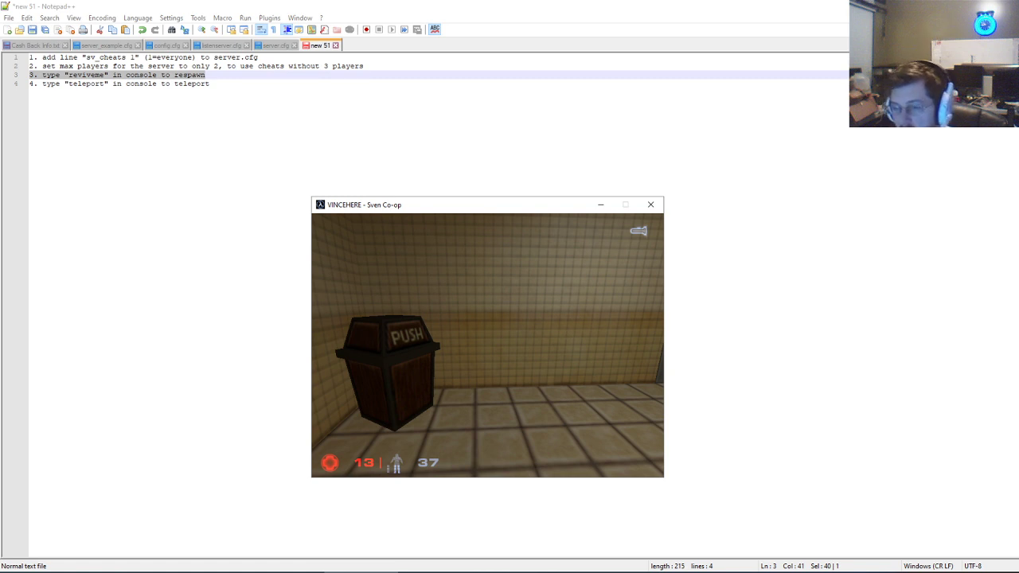
pyautogui.press('`')
pyautogui.press('Up')
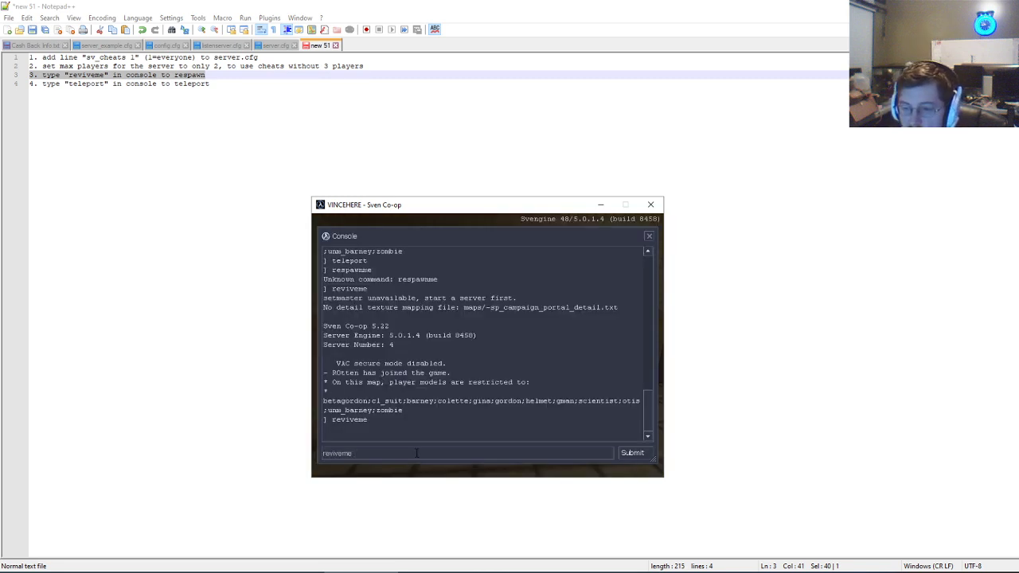
pyautogui.press('Return')
pyautogui.press('`')
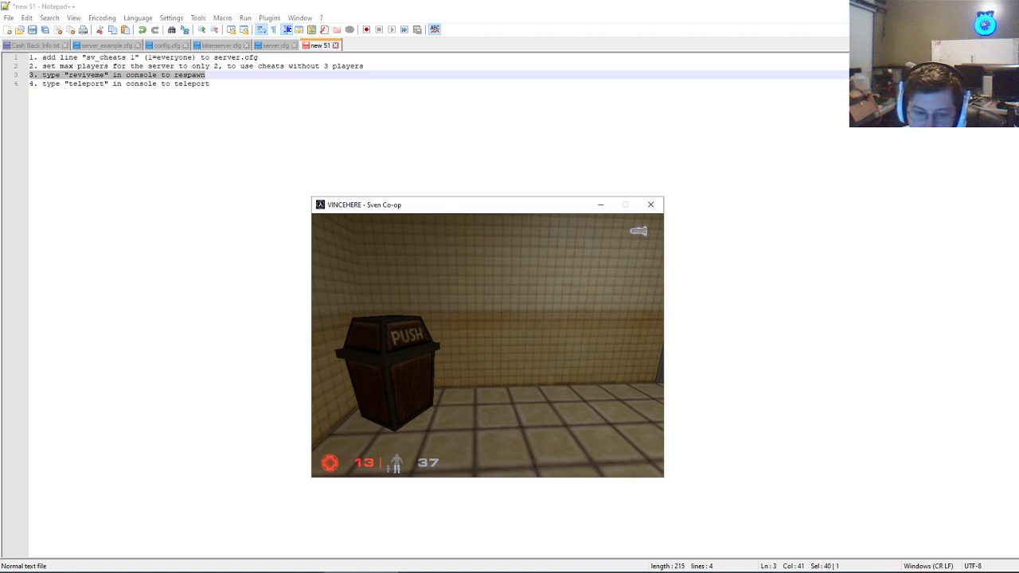
# Step: Run teleport in the console ('Needs 3 co-ordinates'), then bring up the pause menu
pyautogui.press('`')
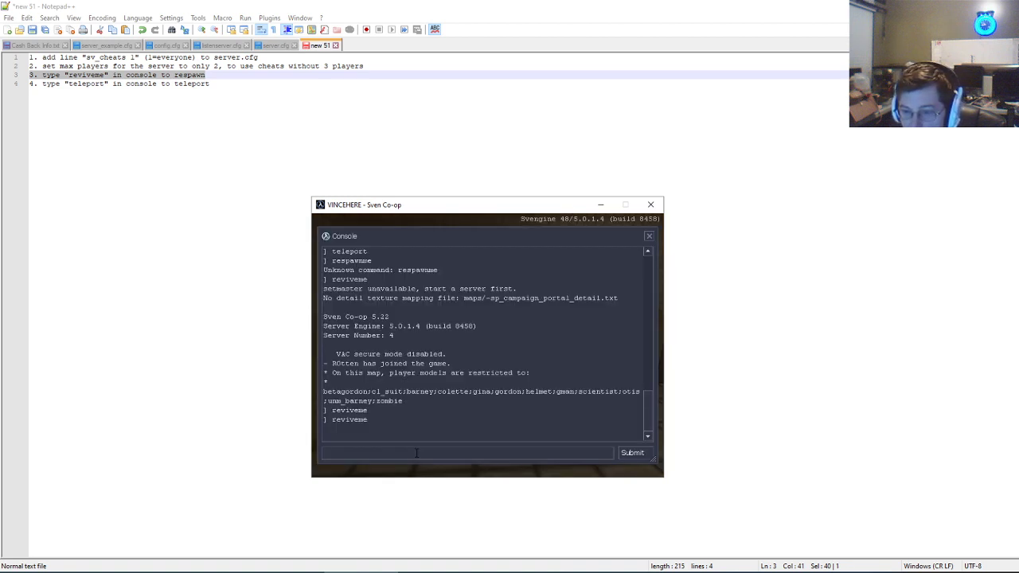
pyautogui.press('Up')
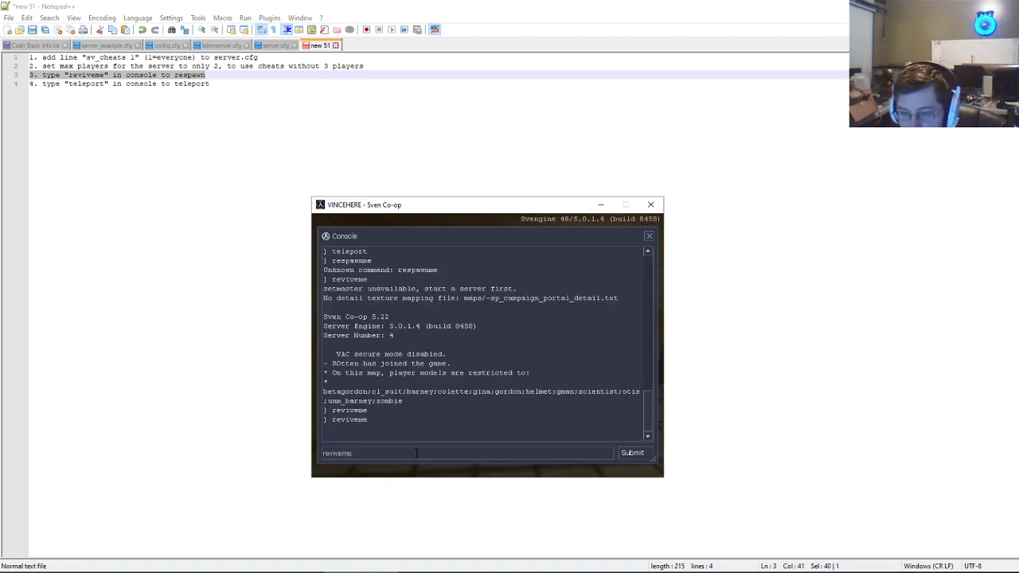
pyautogui.press('BackSpace')
pyautogui.press('BackSpace')
pyautogui.press('BackSpace')
pyautogui.press('BackSpace')
pyautogui.press('BackSpace')
pyautogui.press('BackSpace')
pyautogui.press('BackSpace')
pyautogui.press('BackSpace')
pyautogui.press('BackSpace')
pyautogui.write('te')
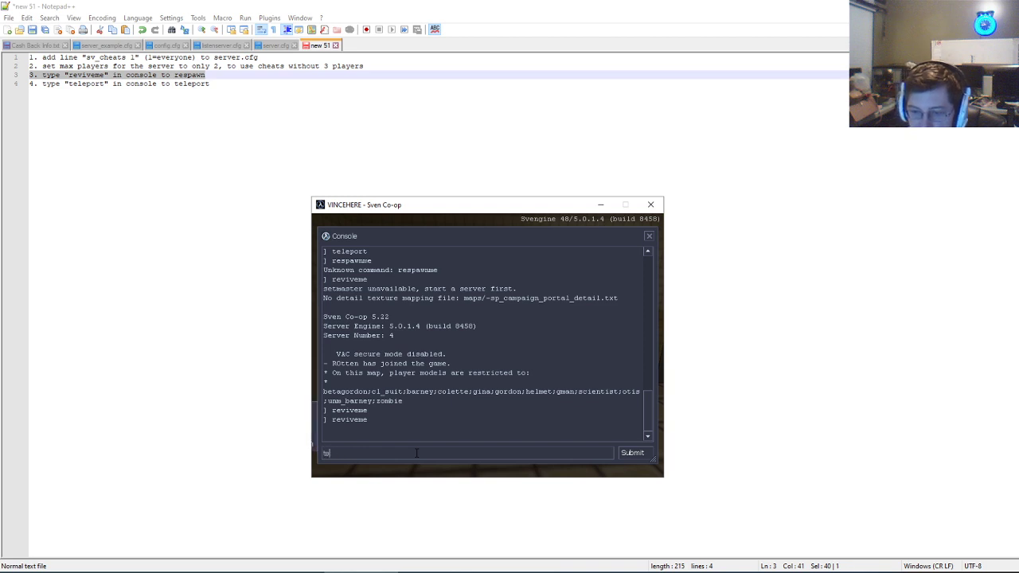
pyautogui.write('leport')
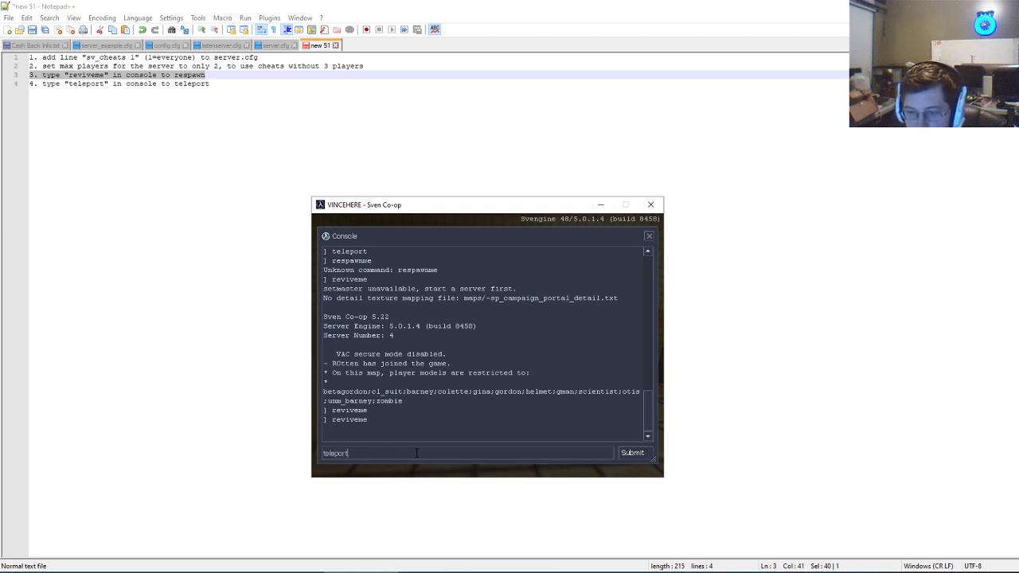
pyautogui.press('Return')
pyautogui.press('`')
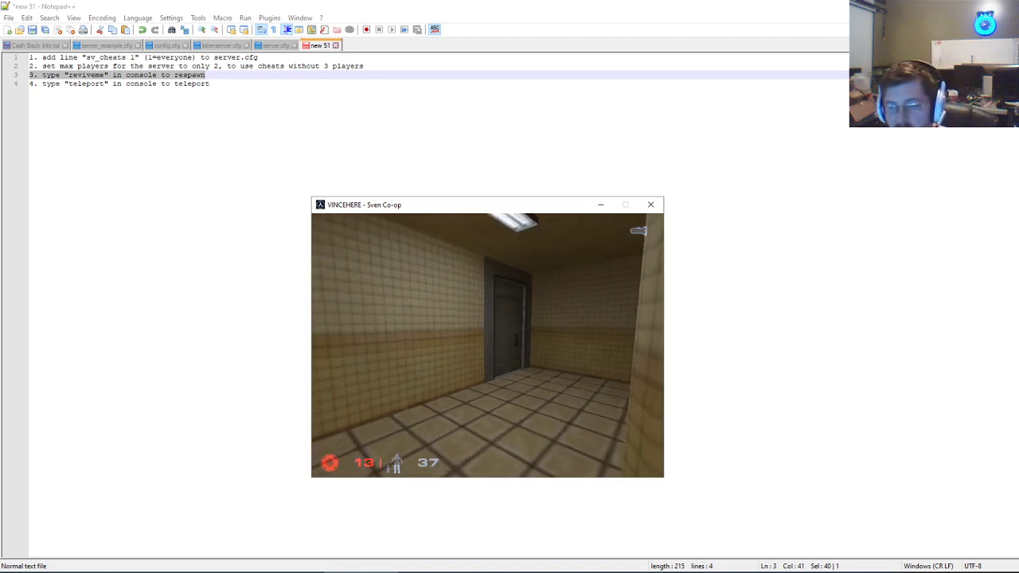
pyautogui.press('Escape')
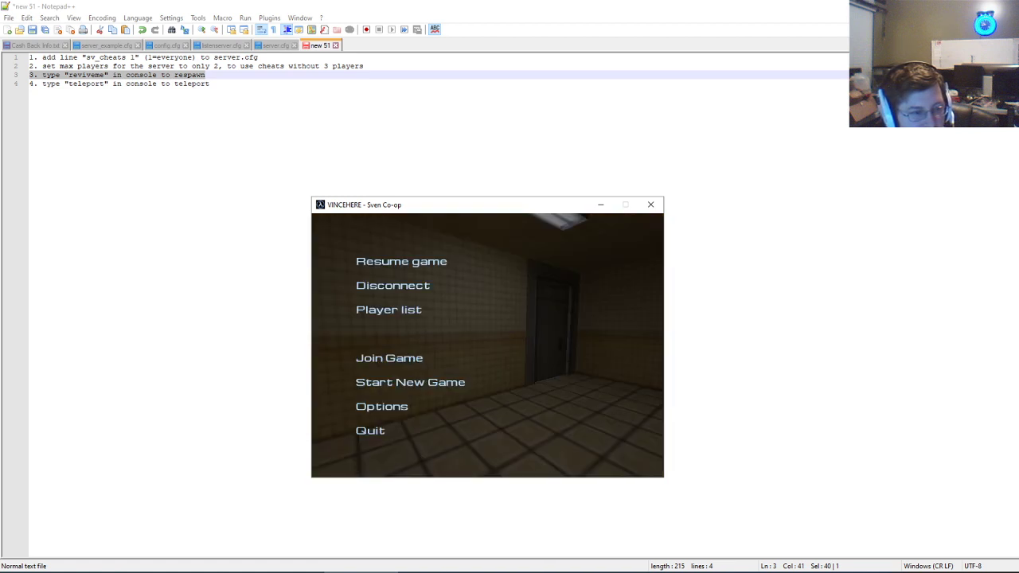